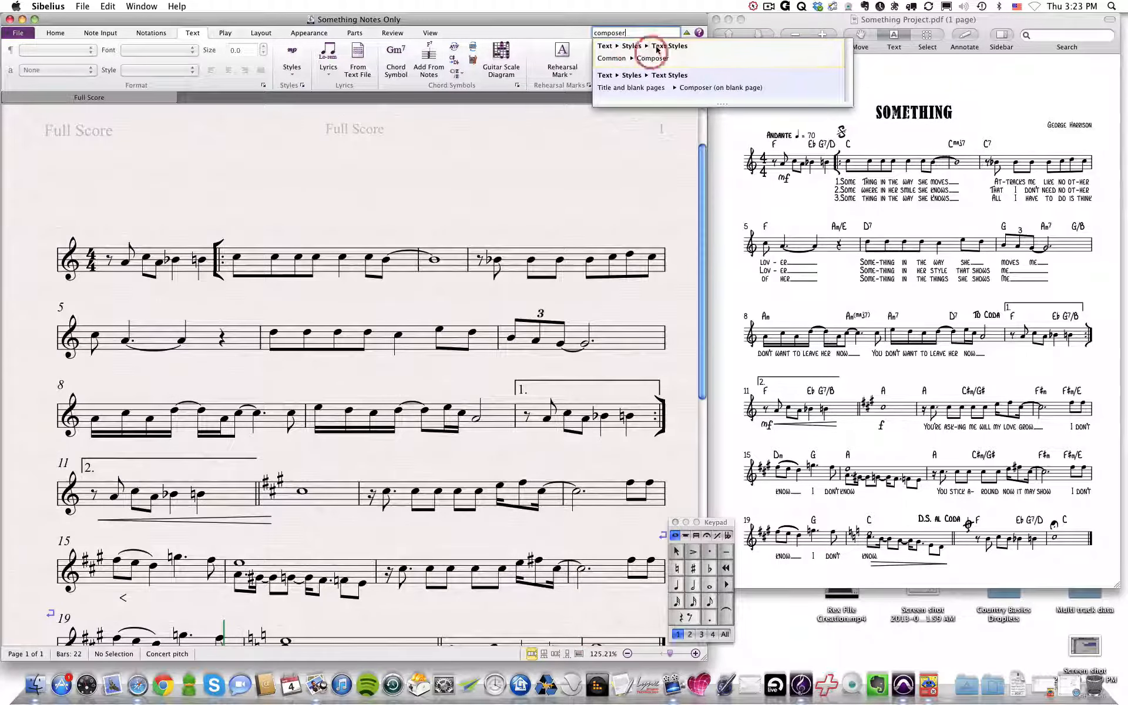
Step: Add a Composer text reading "George Harrison" above the first system using the Composer text style
left_click(631, 58)
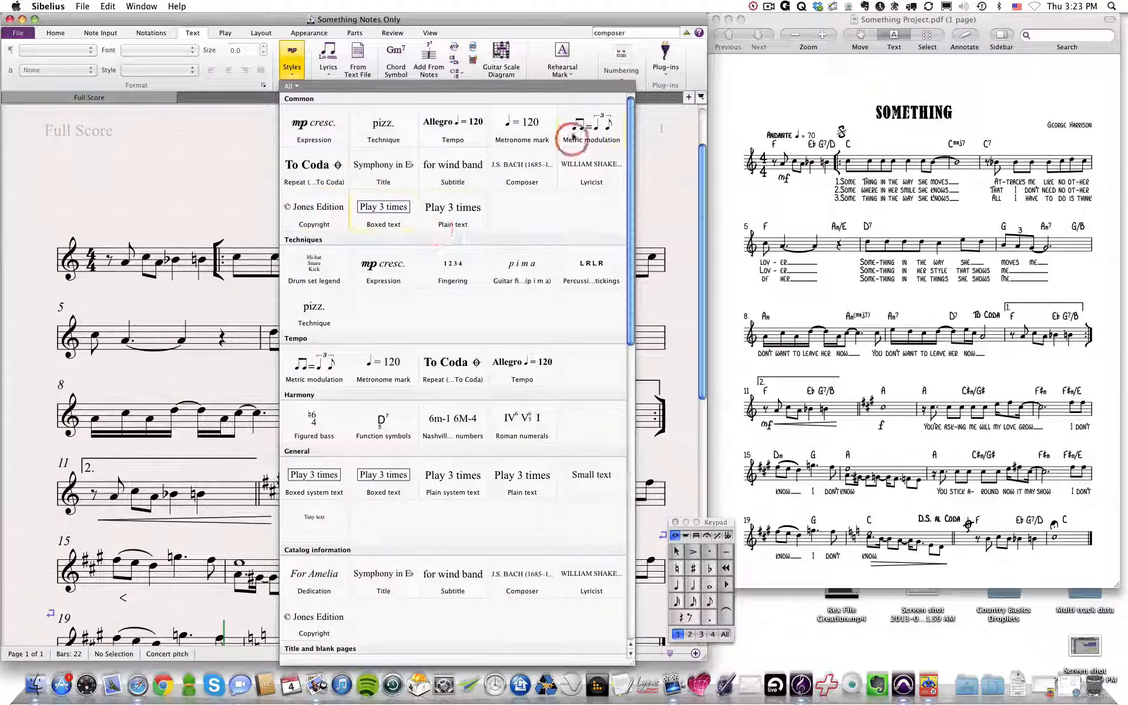
left_click(524, 172)
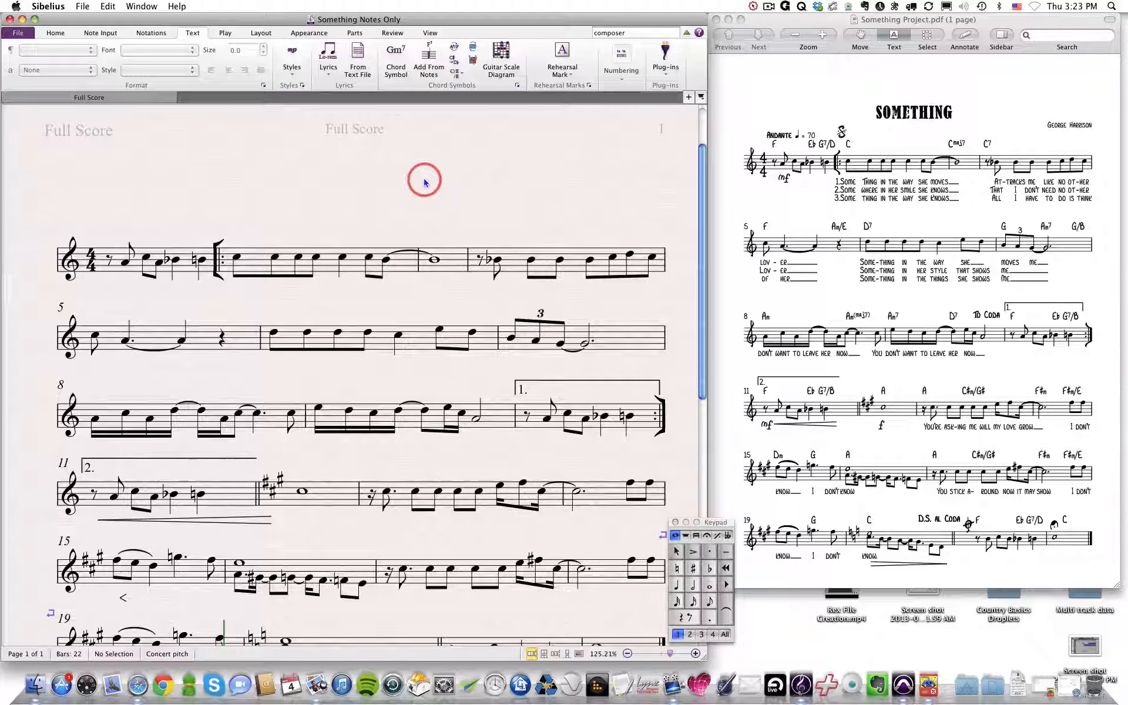
left_click(287, 154)
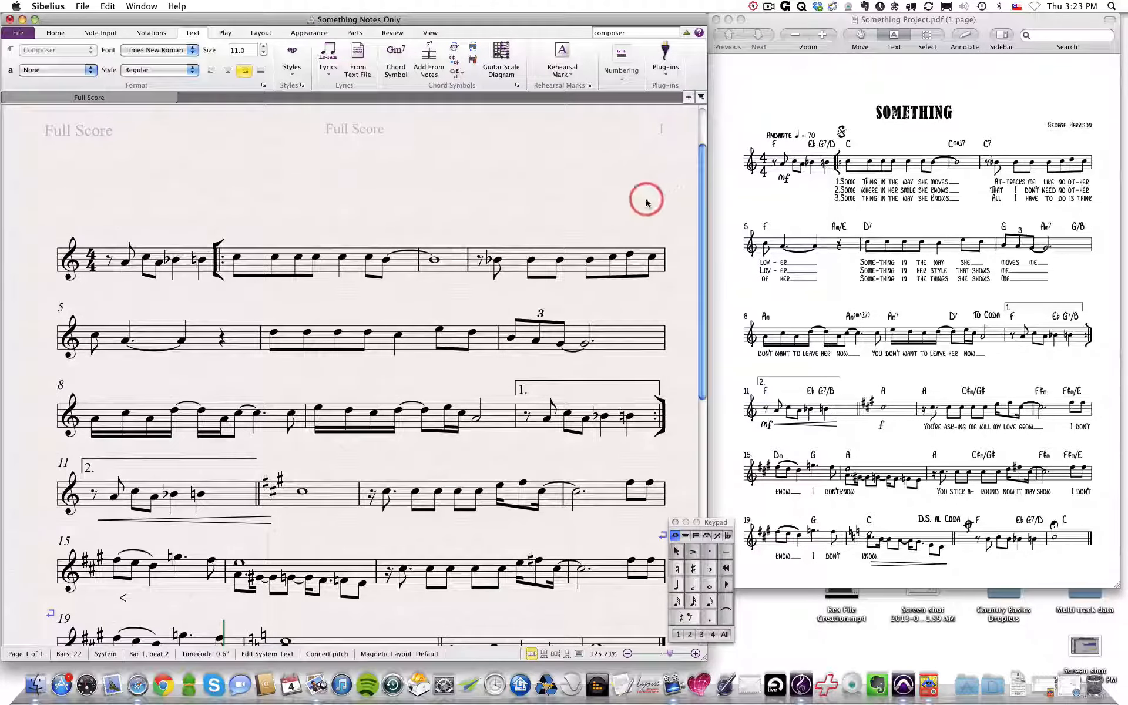
type("George Harrison")
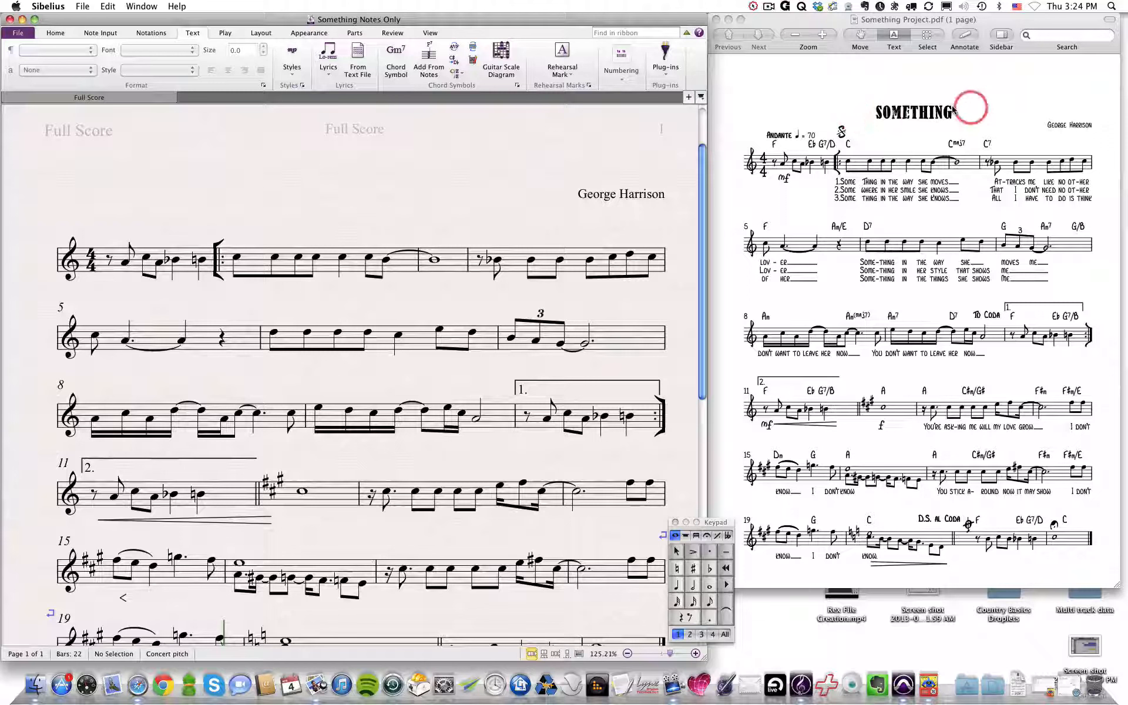
left_click(407, 186)
Step: Search for the Title text style and add the title "Something" at the head of the score
left_click(613, 33)
type("song ")
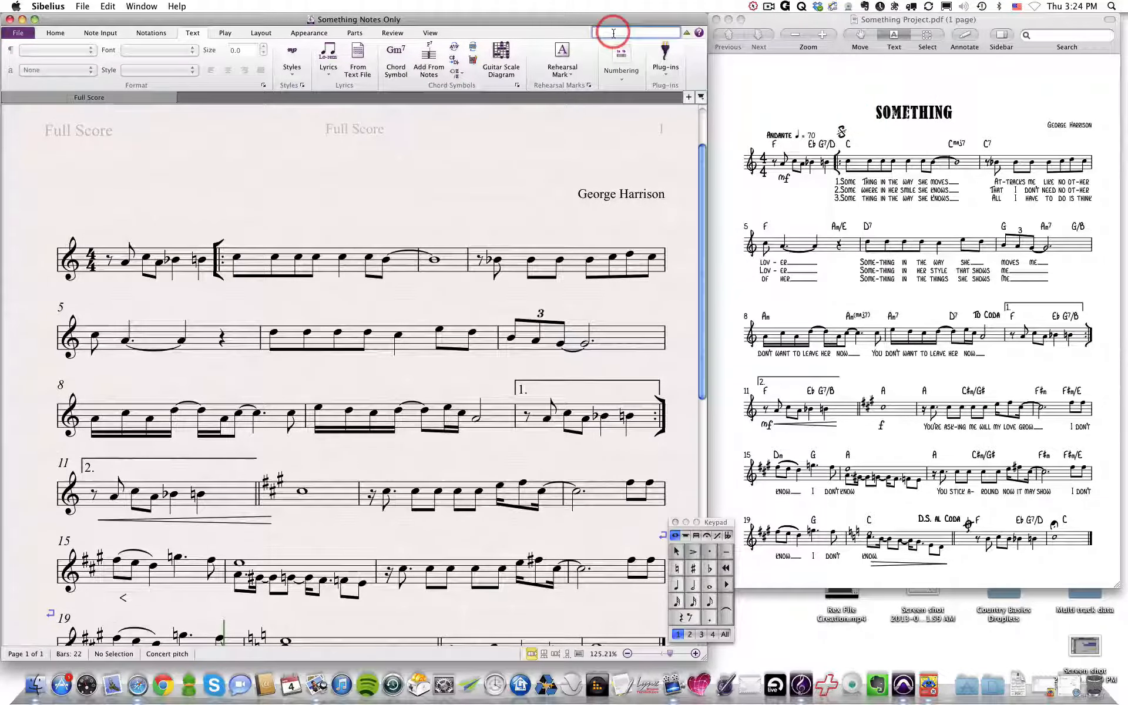
type("title")
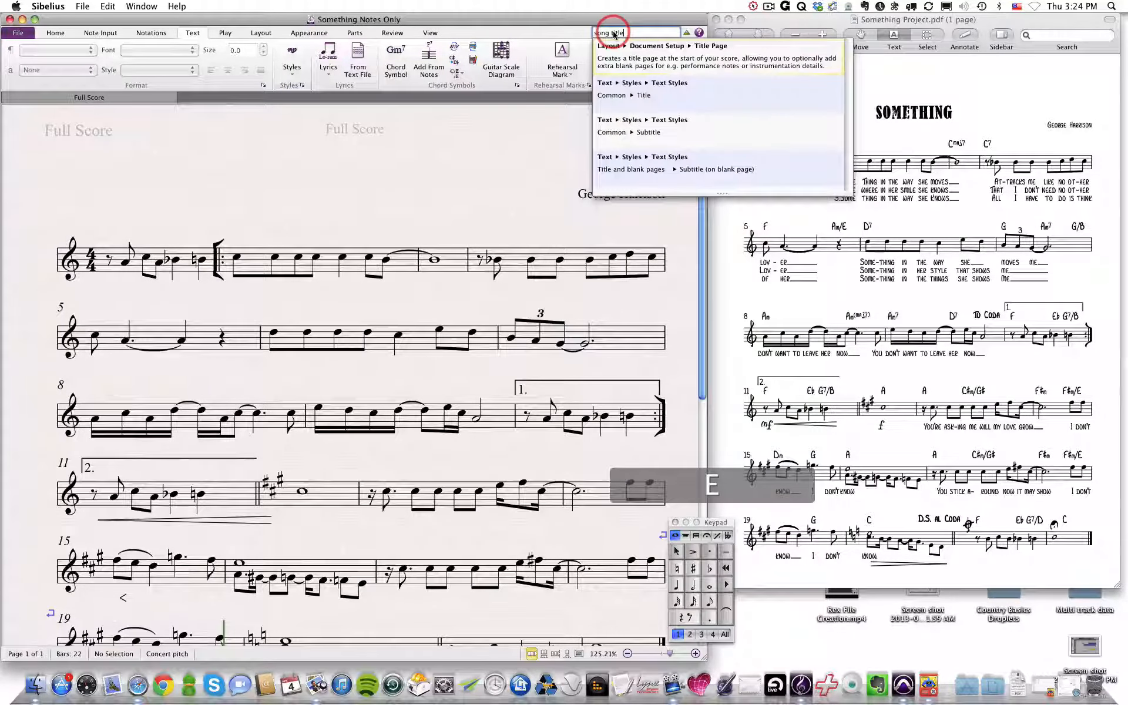
left_click(632, 97)
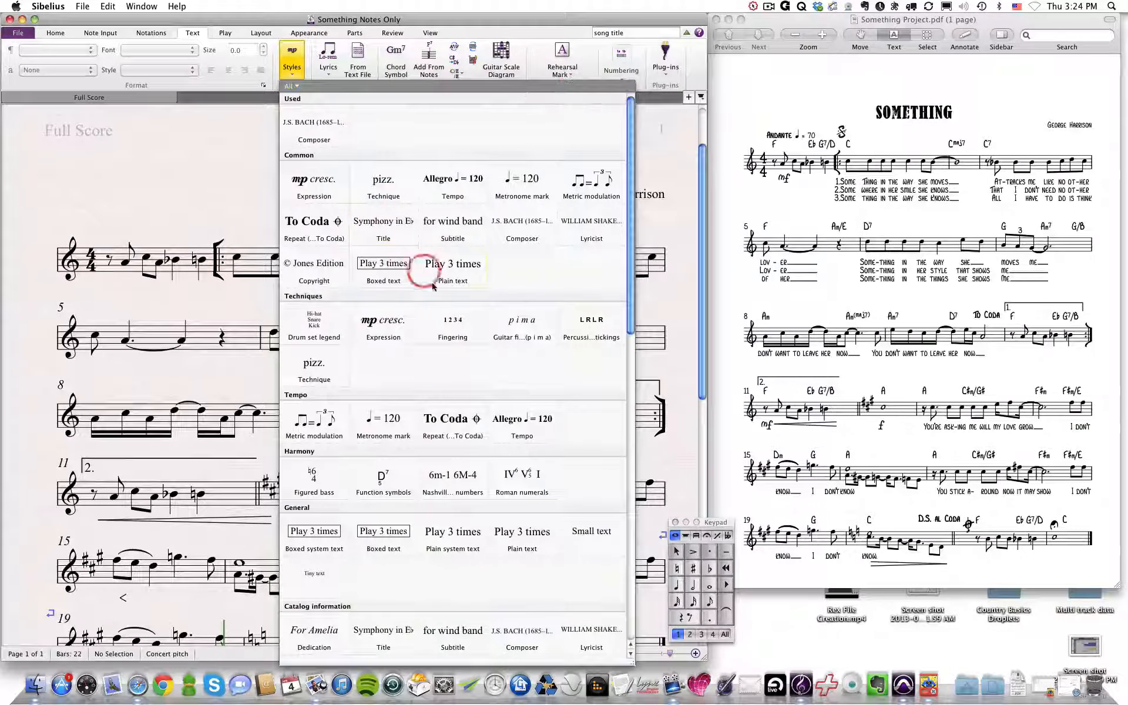
left_click(387, 234)
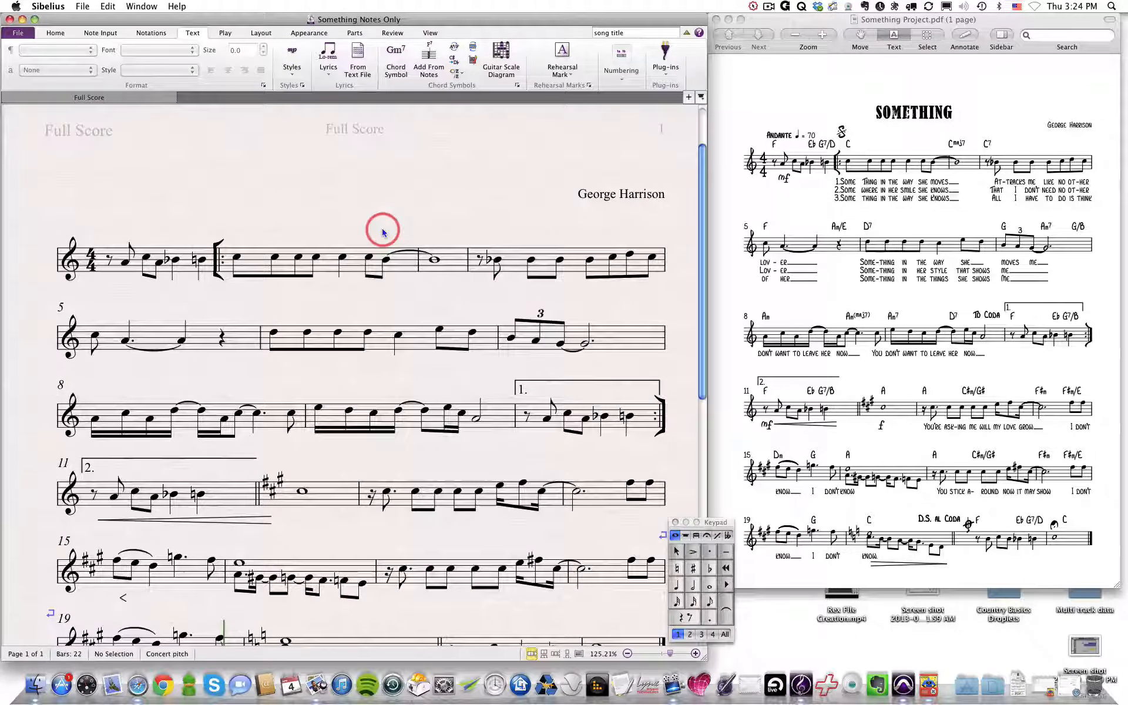
left_click(191, 134)
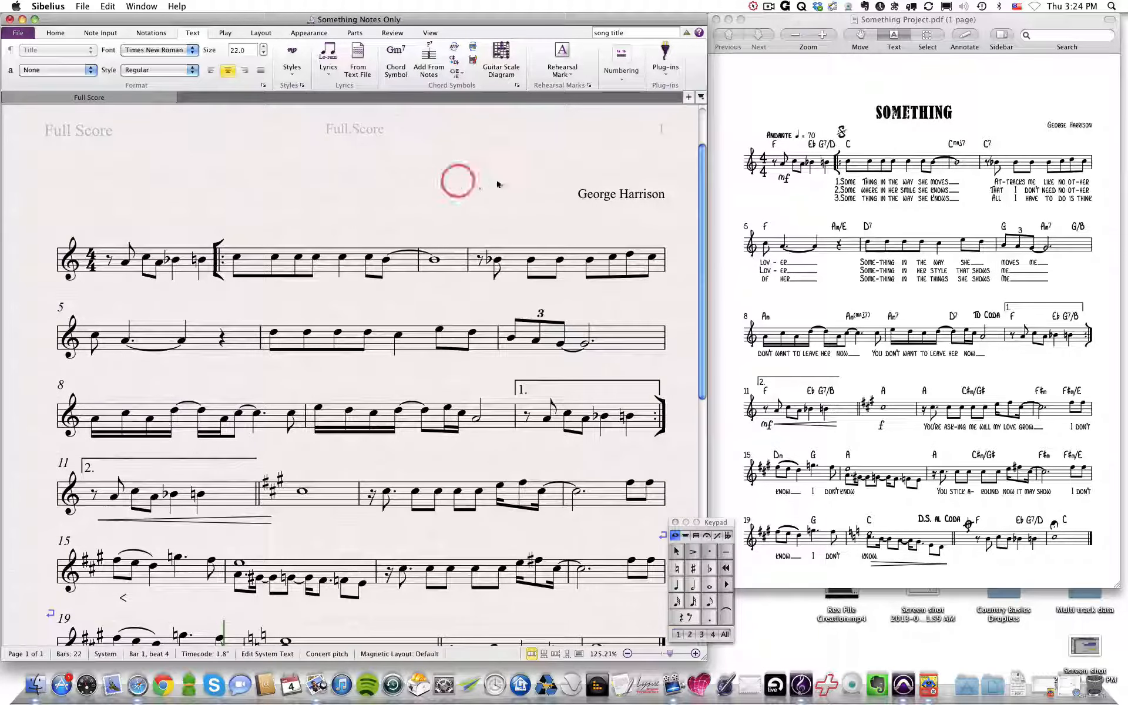
type("Someth")
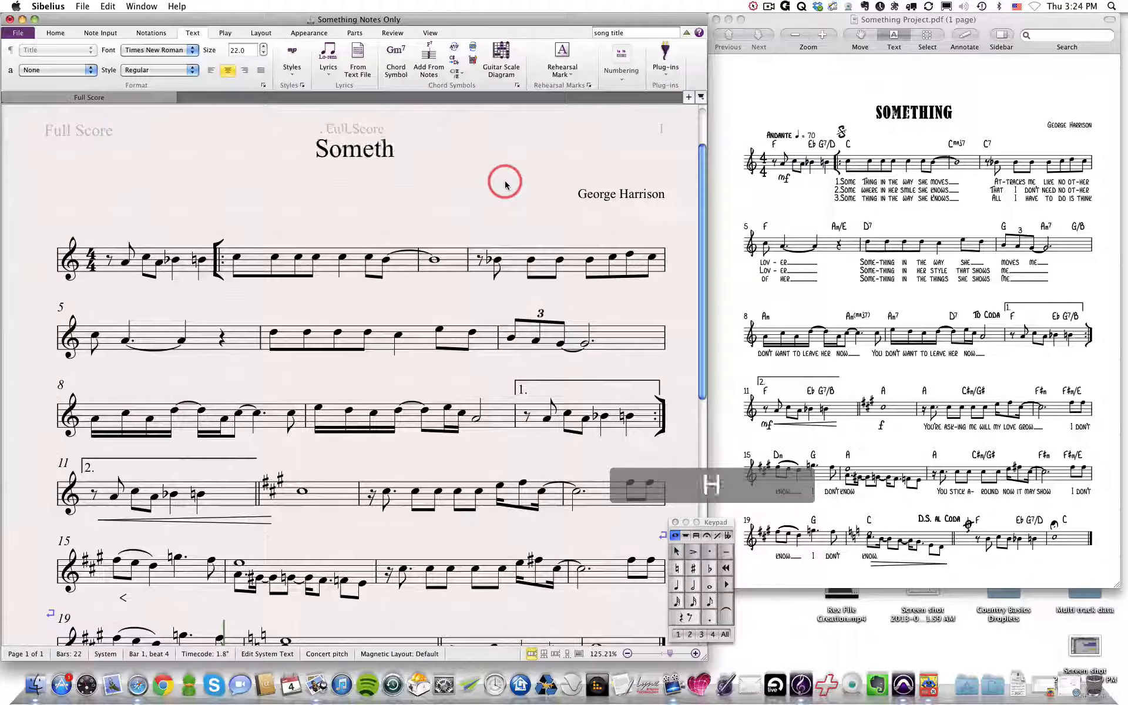
type("ing")
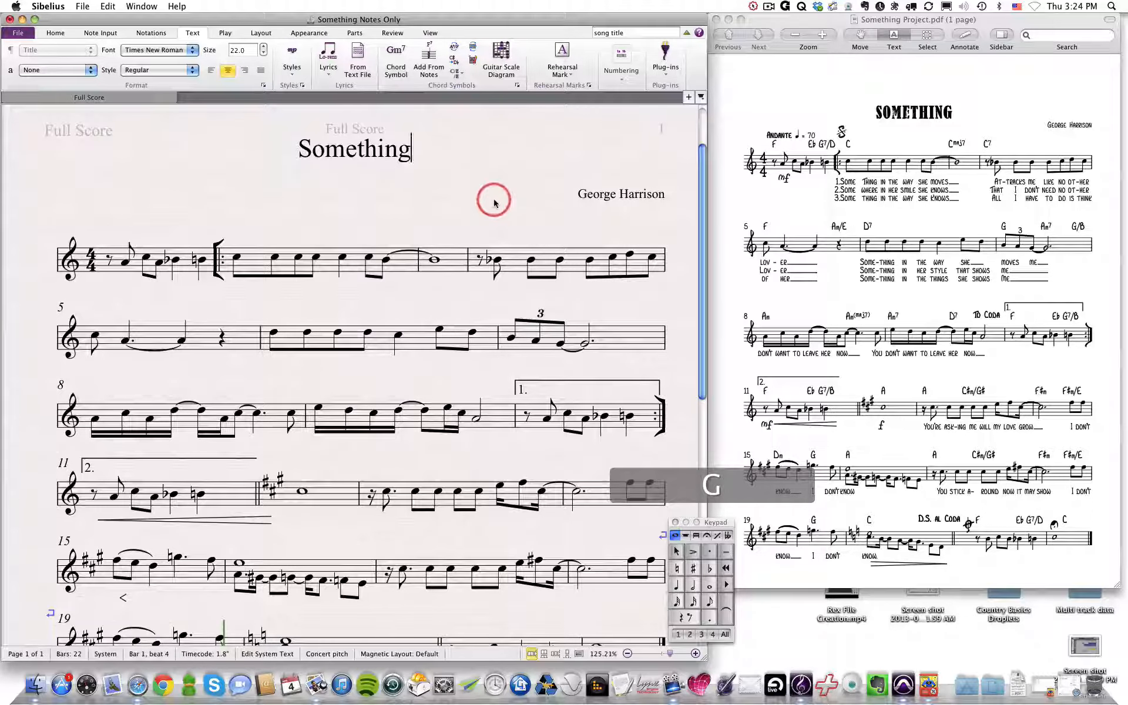
key("Escape")
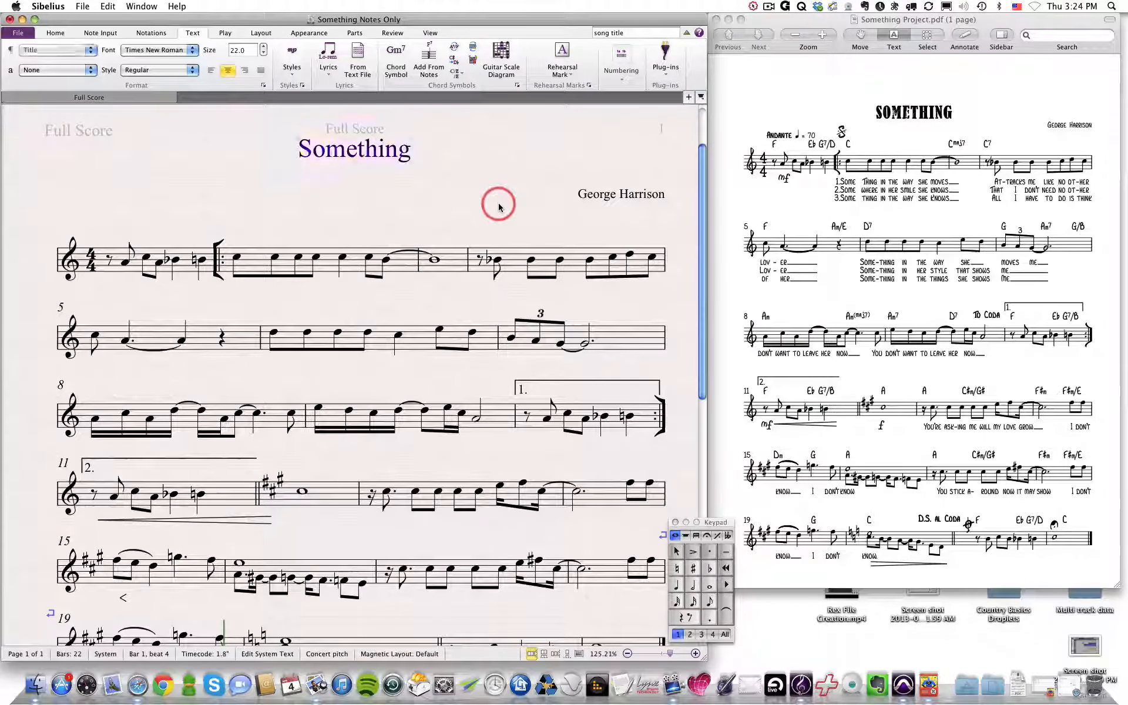
key("Escape")
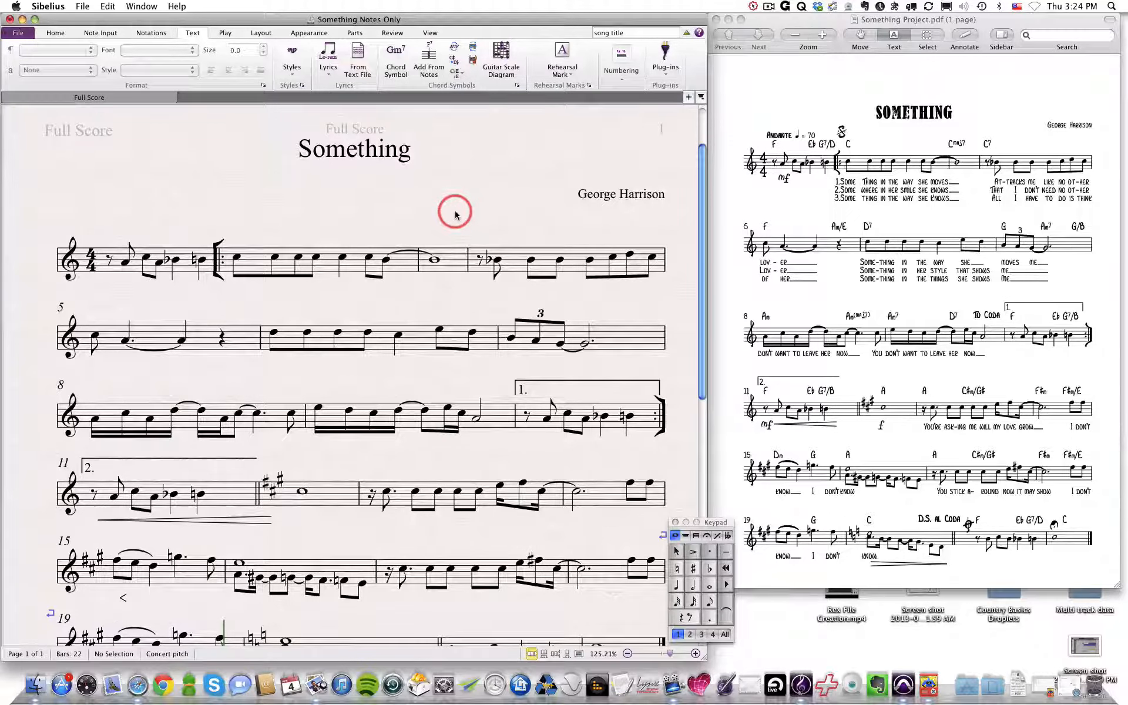
Step: Find the common Tempo text style and start a tempo text above the beginning of bar 1
left_click(626, 32)
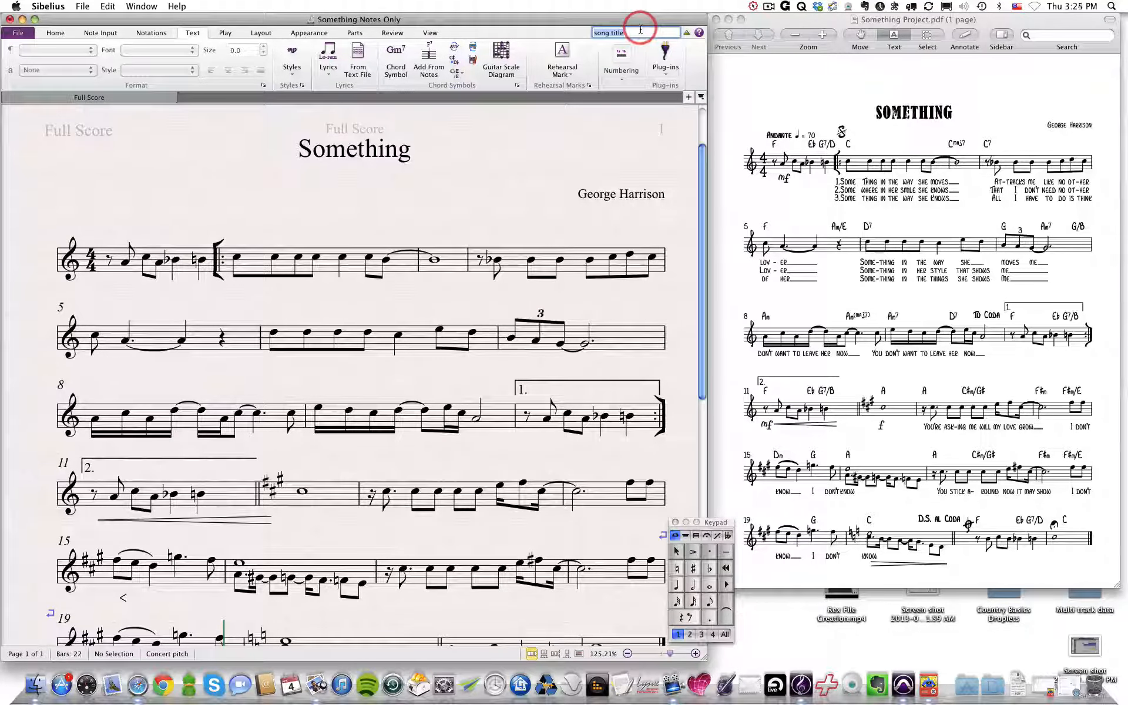
type("tempo")
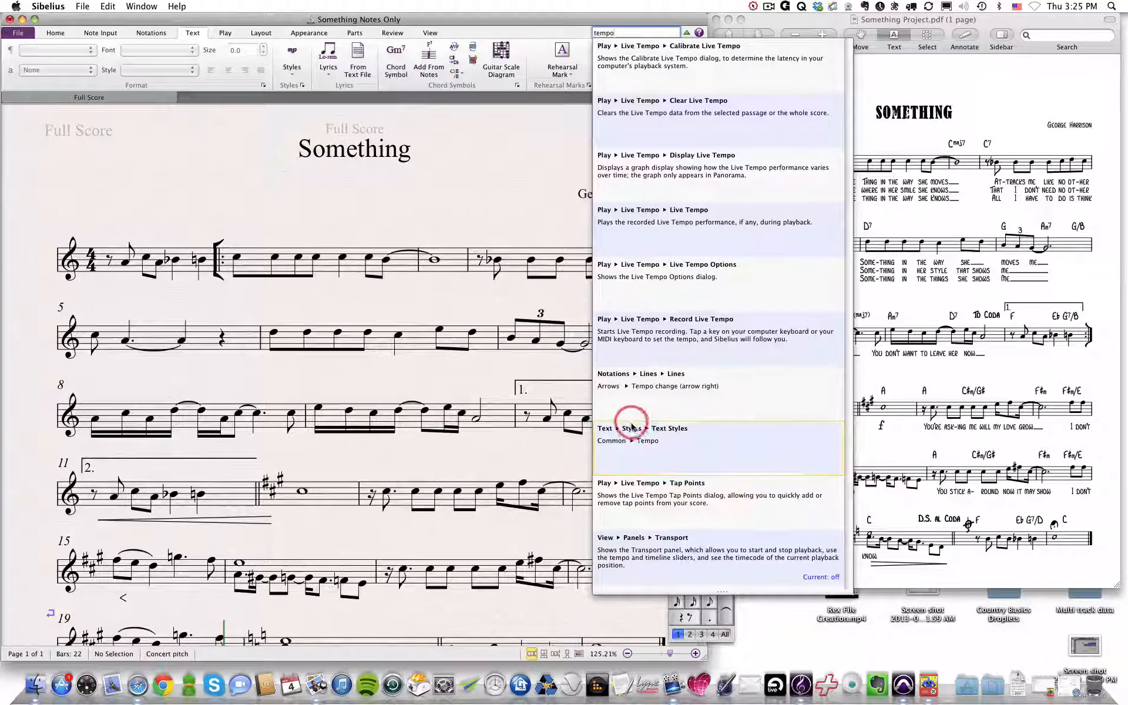
left_click(631, 428)
left_click(454, 182)
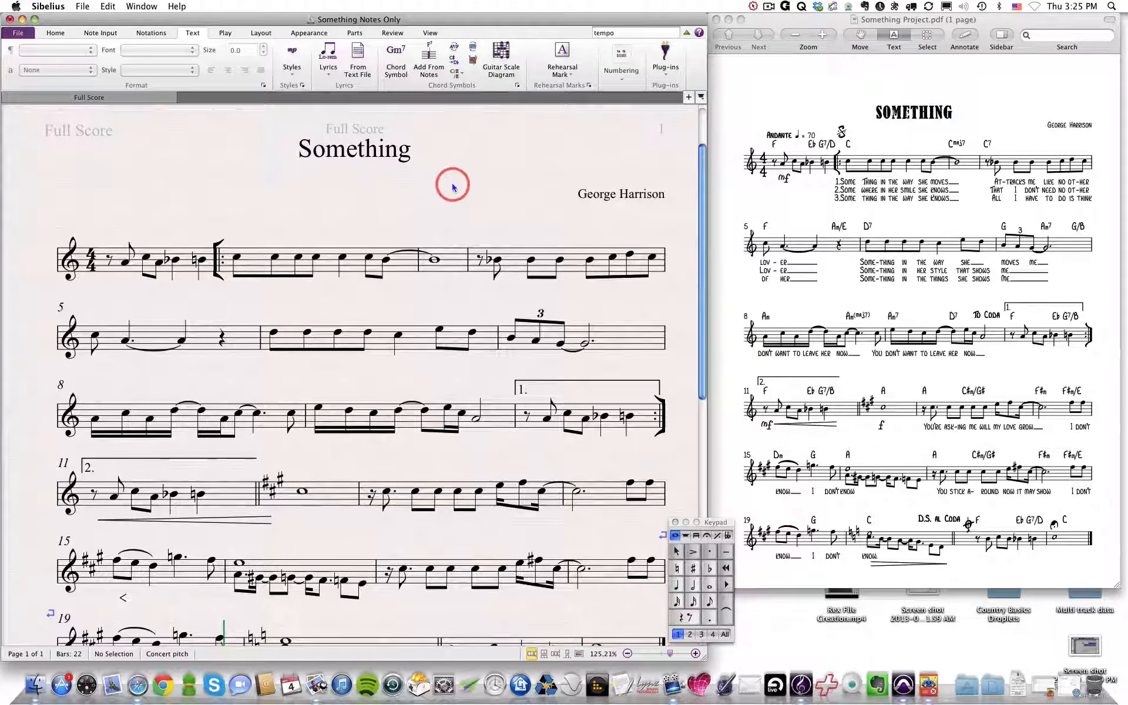
left_click(733, 222)
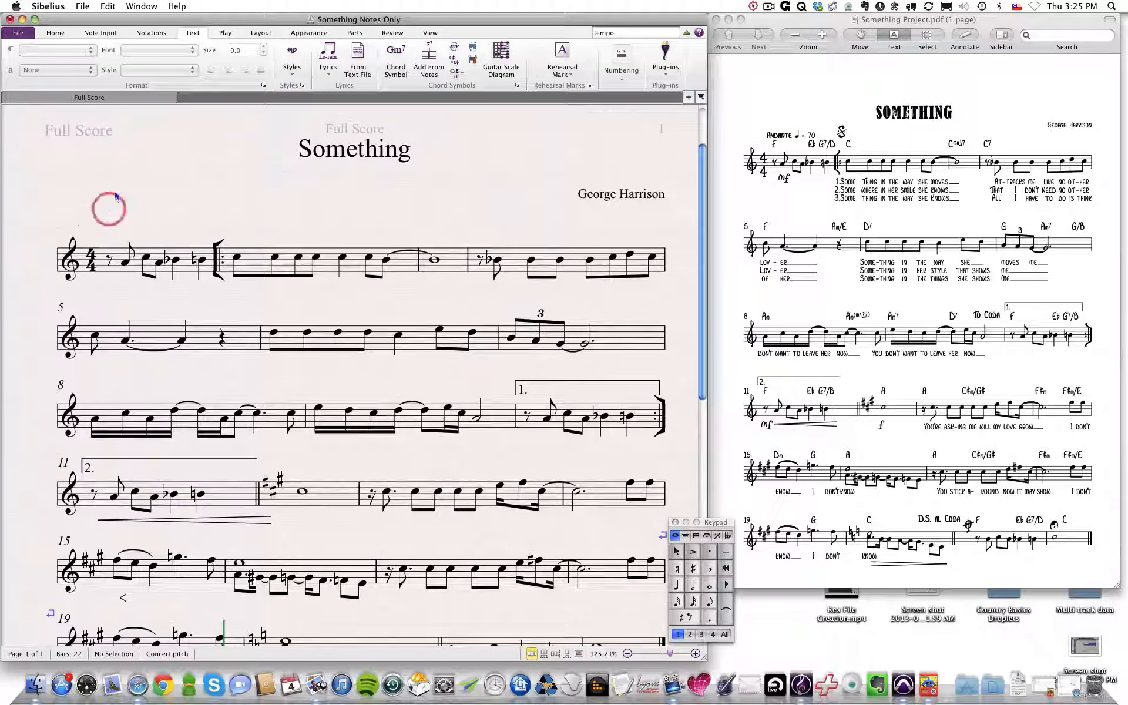
left_click(108, 229)
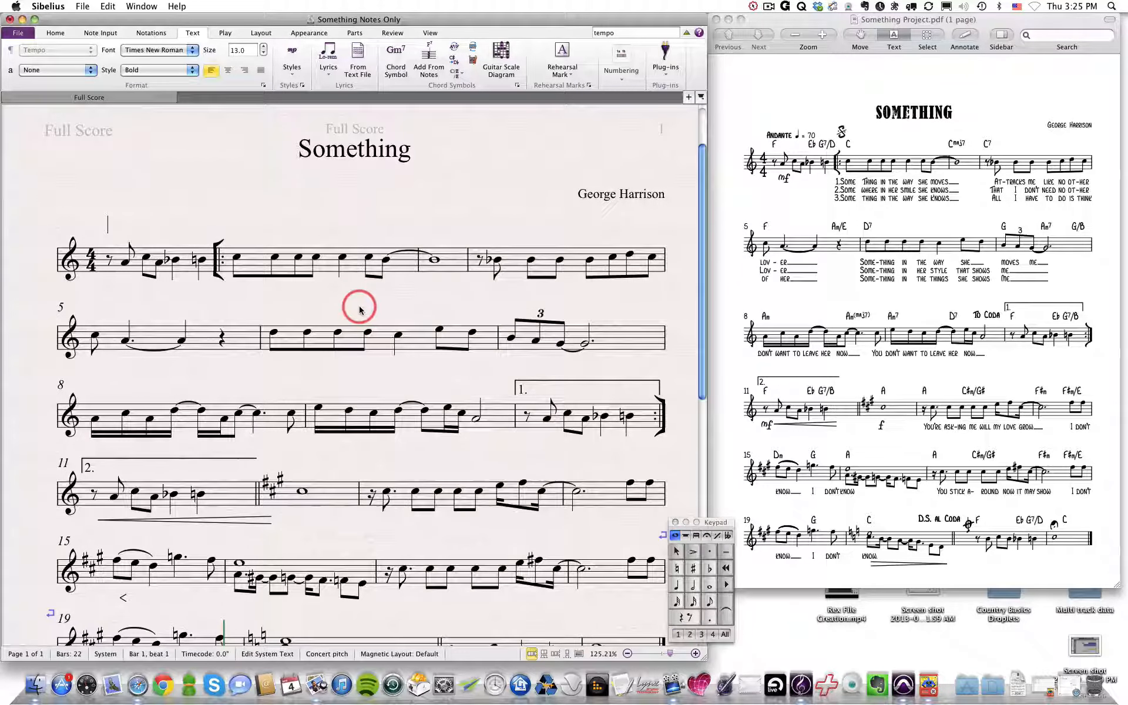
type("Andante")
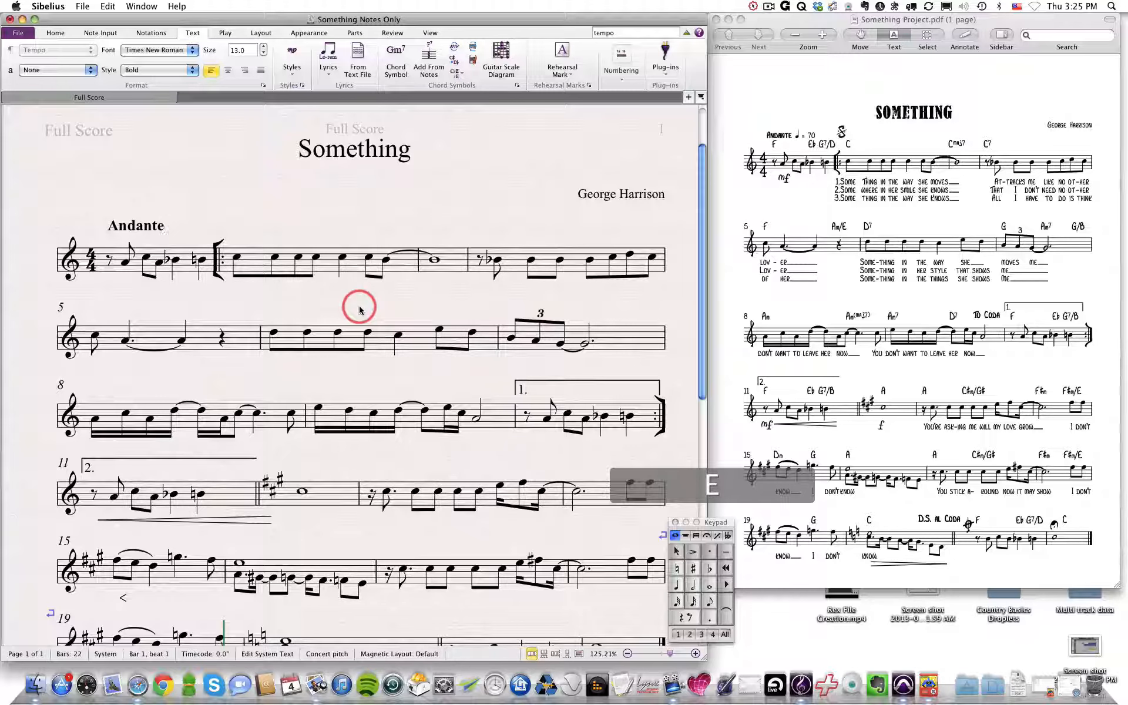
key("BackSpace")
key("BackSpace")
key("BackSpace")
key("BackSpace")
key("BackSpace")
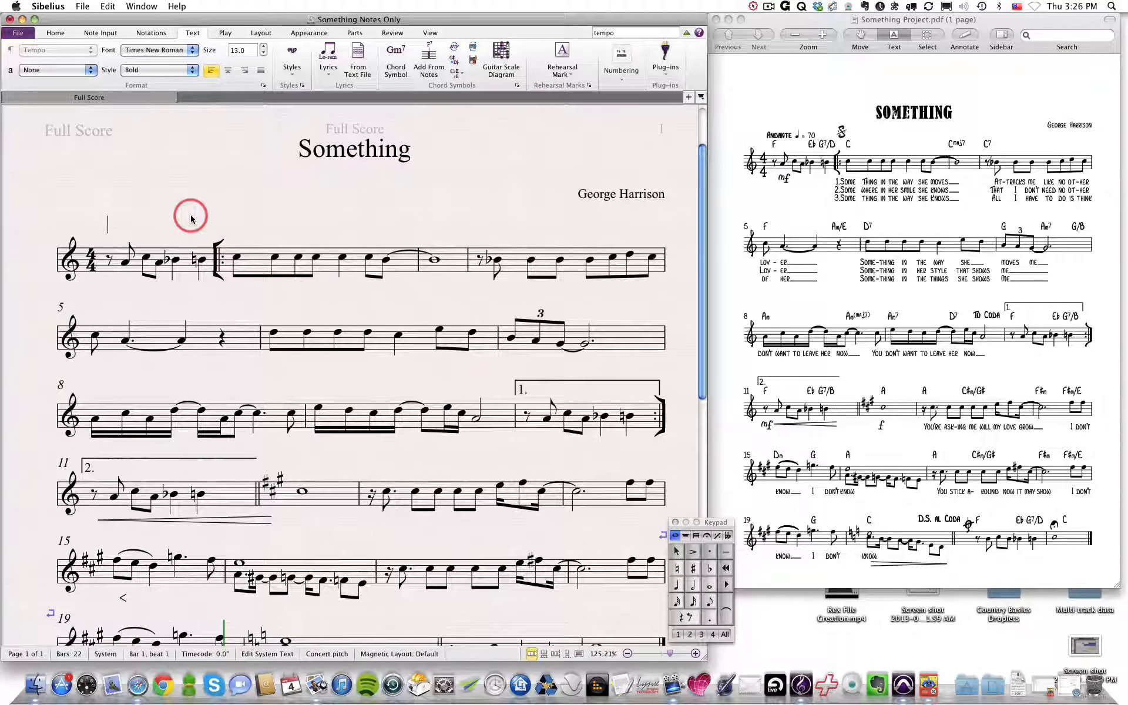
Step: Insert "Andante" from the tempo word list into the tempo text above bar 1
right_click(108, 225)
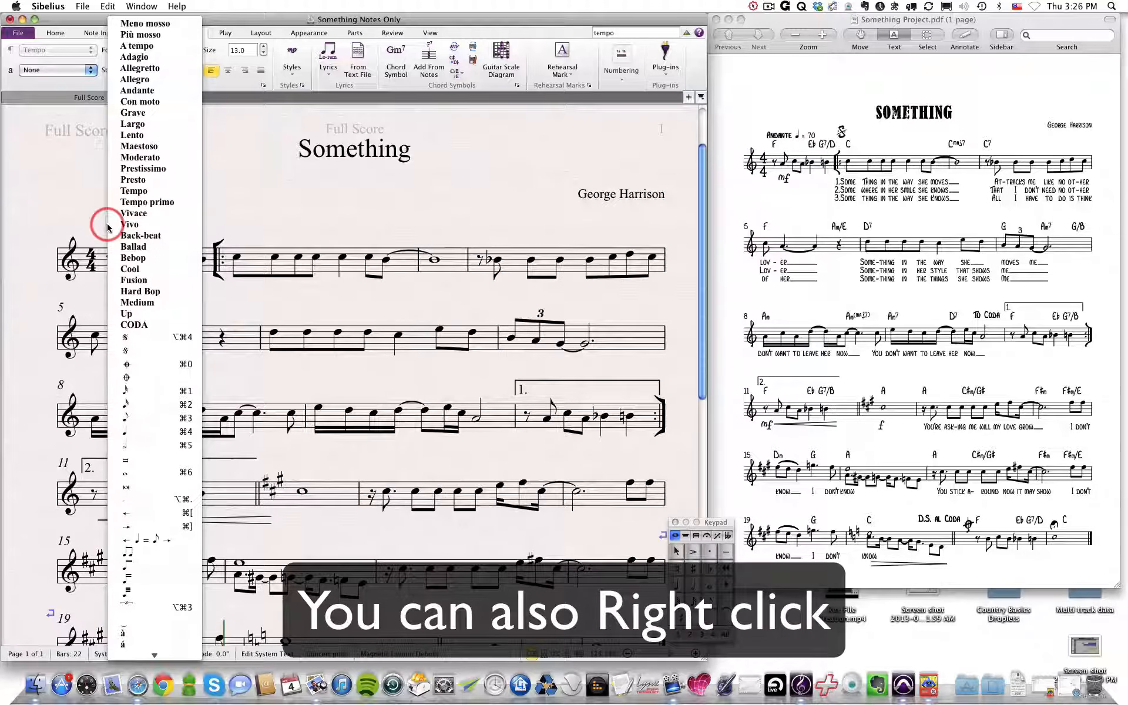
left_click(167, 226)
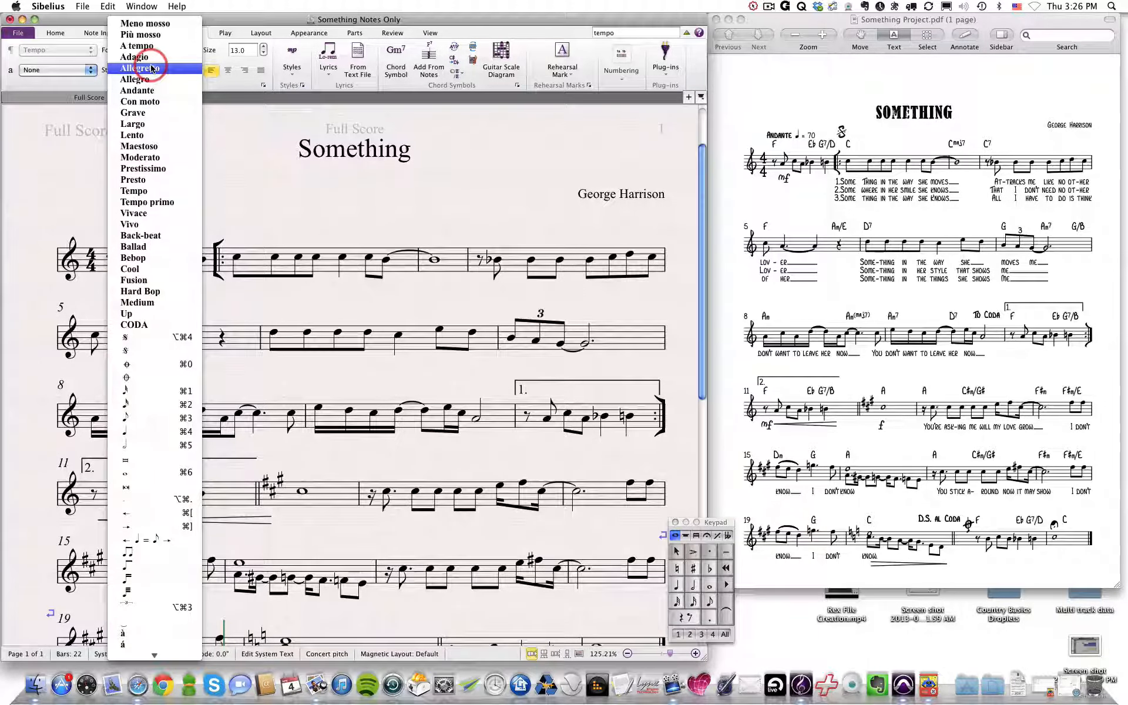
left_click(136, 91)
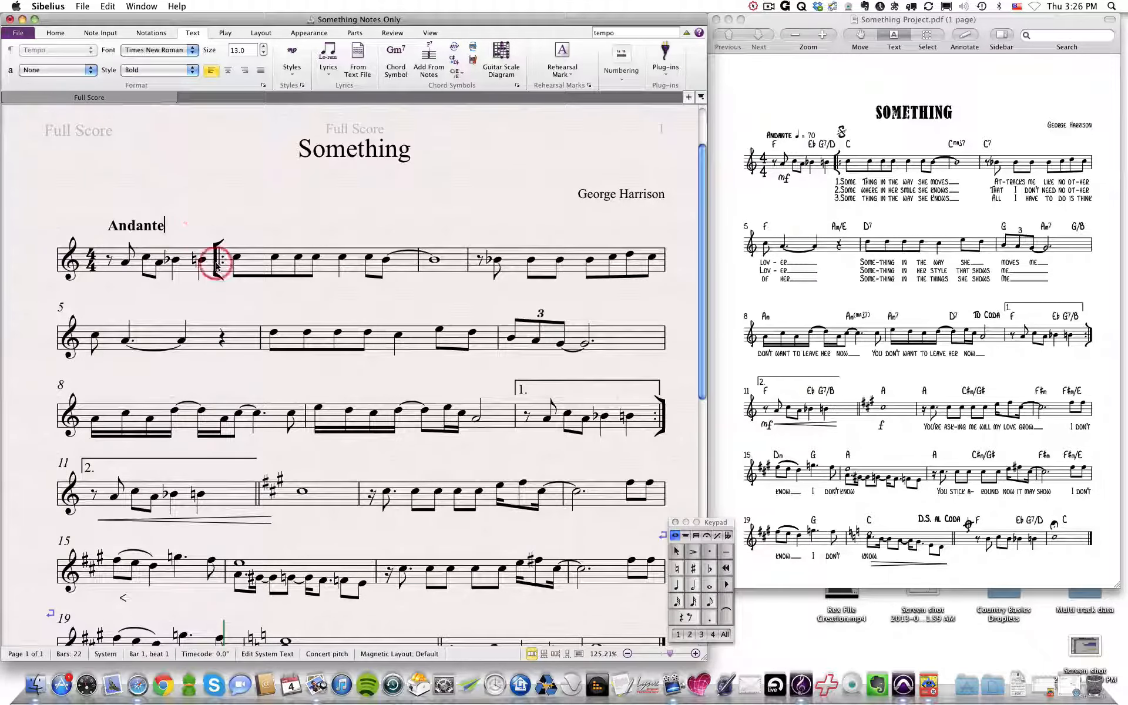
Step: Complete the Andante marking with a space, a quarter-note symbol from the word list and "=70"
left_click(171, 229)
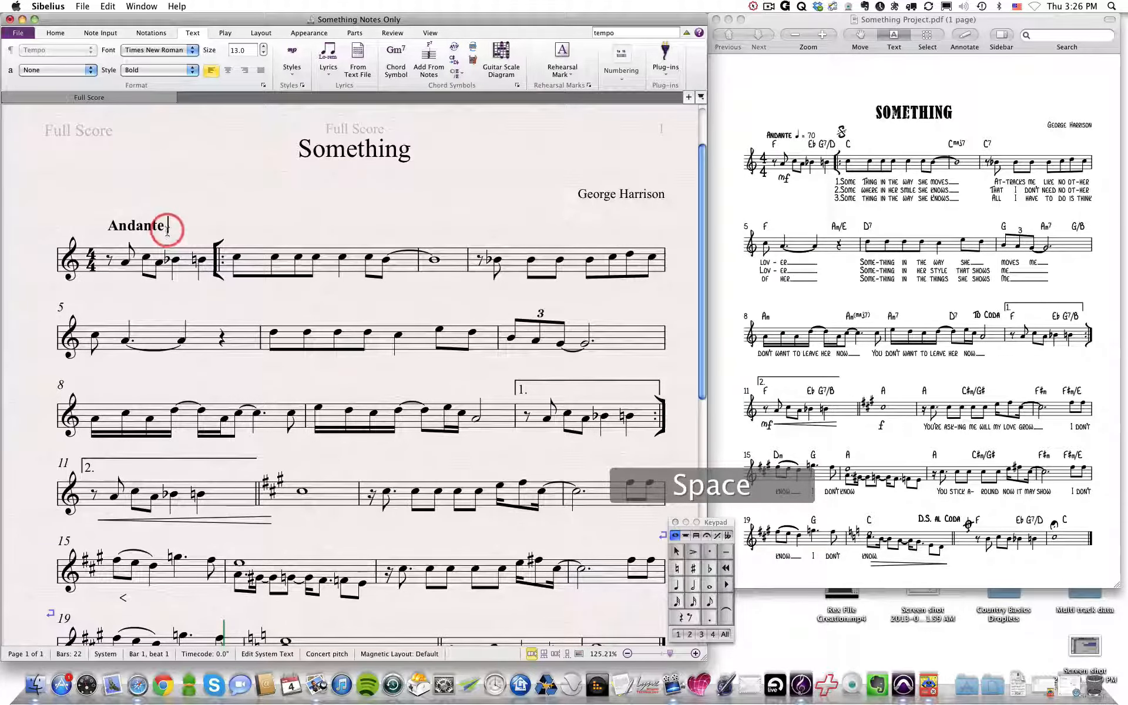
left_click(168, 226, "ctrl")
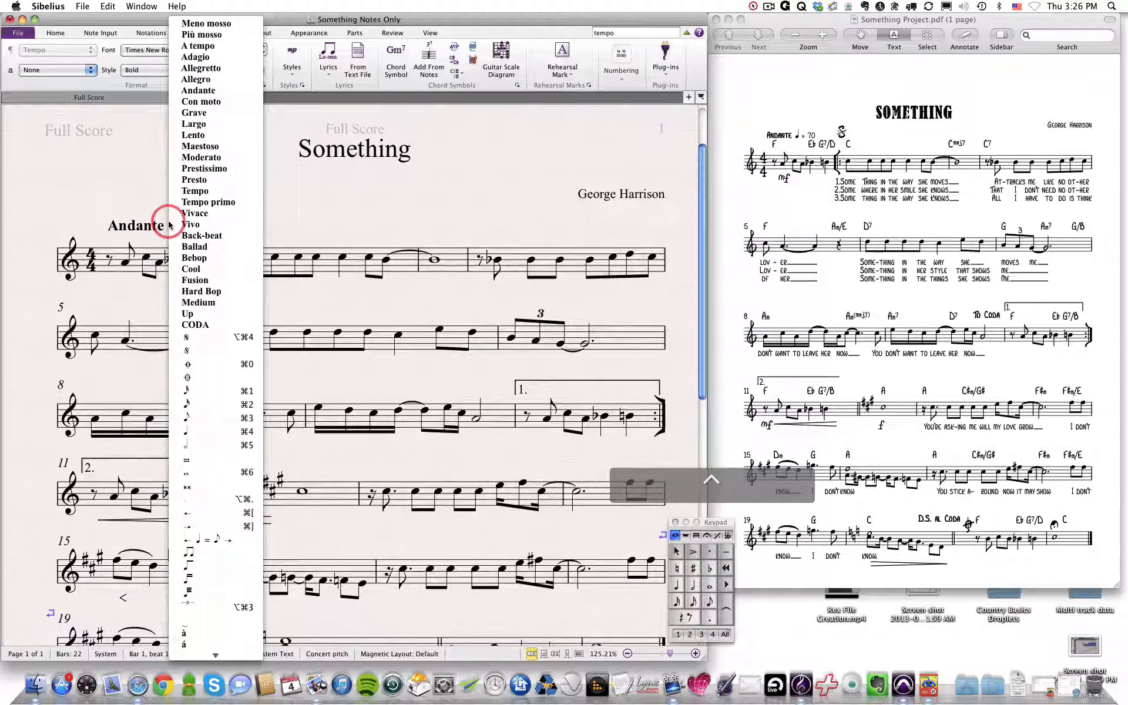
scroll(227, 580, "down", 5)
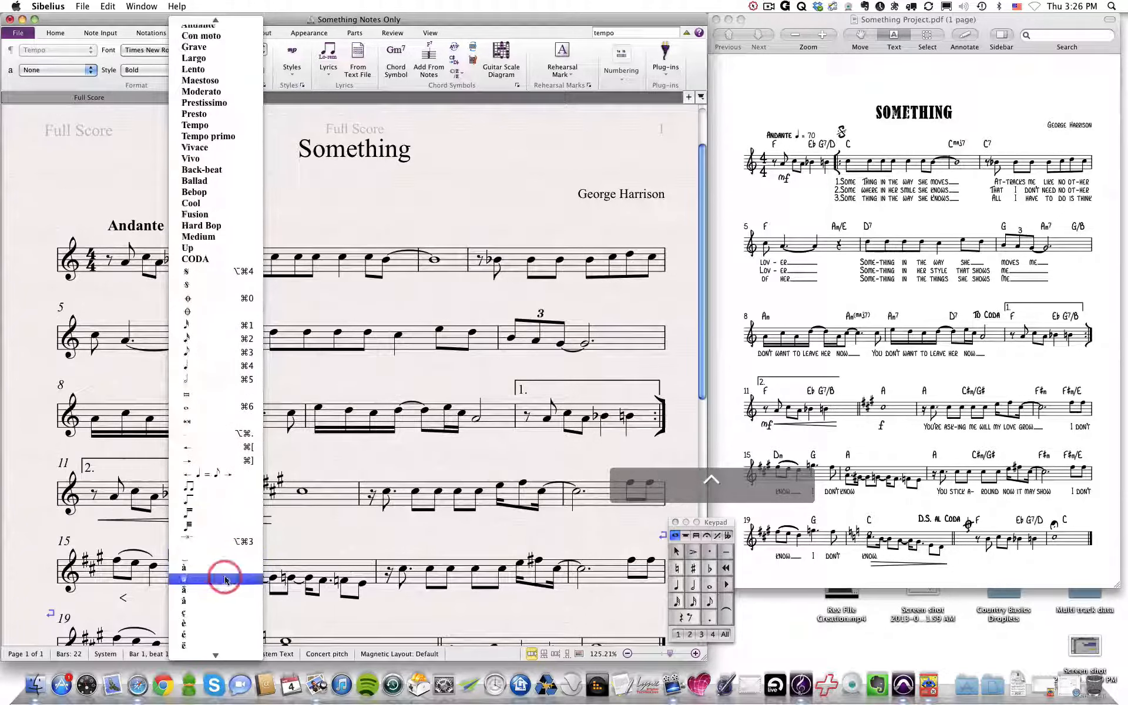
scroll(225, 580, "up", 1)
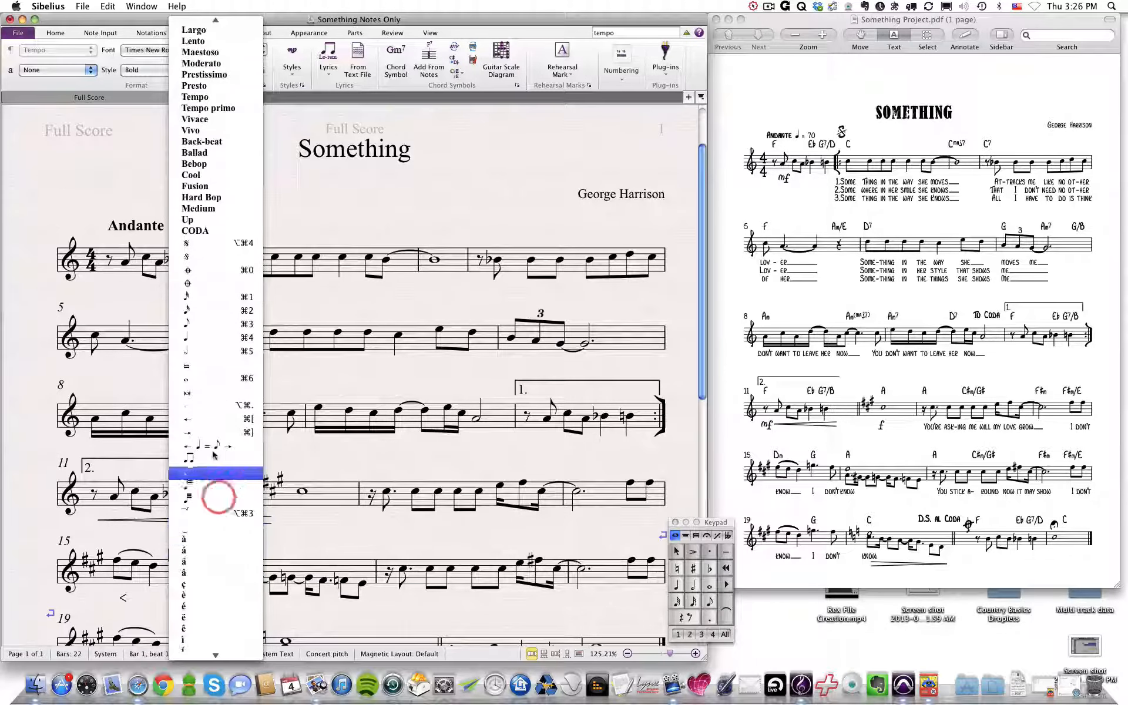
left_click(200, 339)
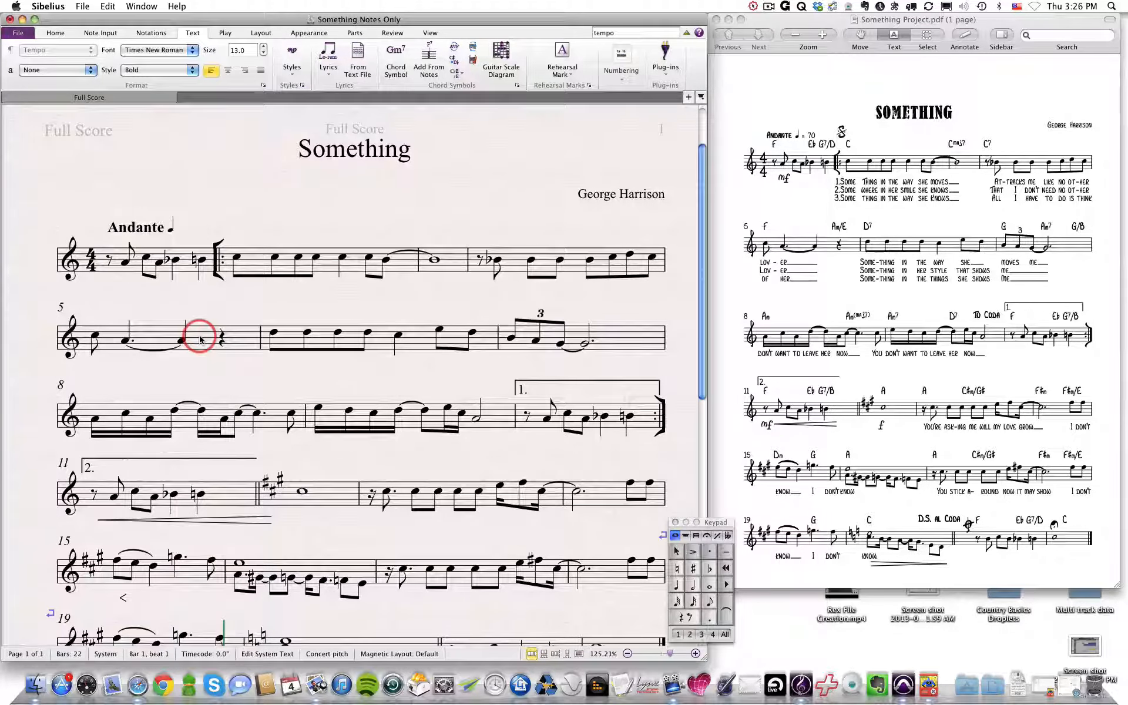
type("=")
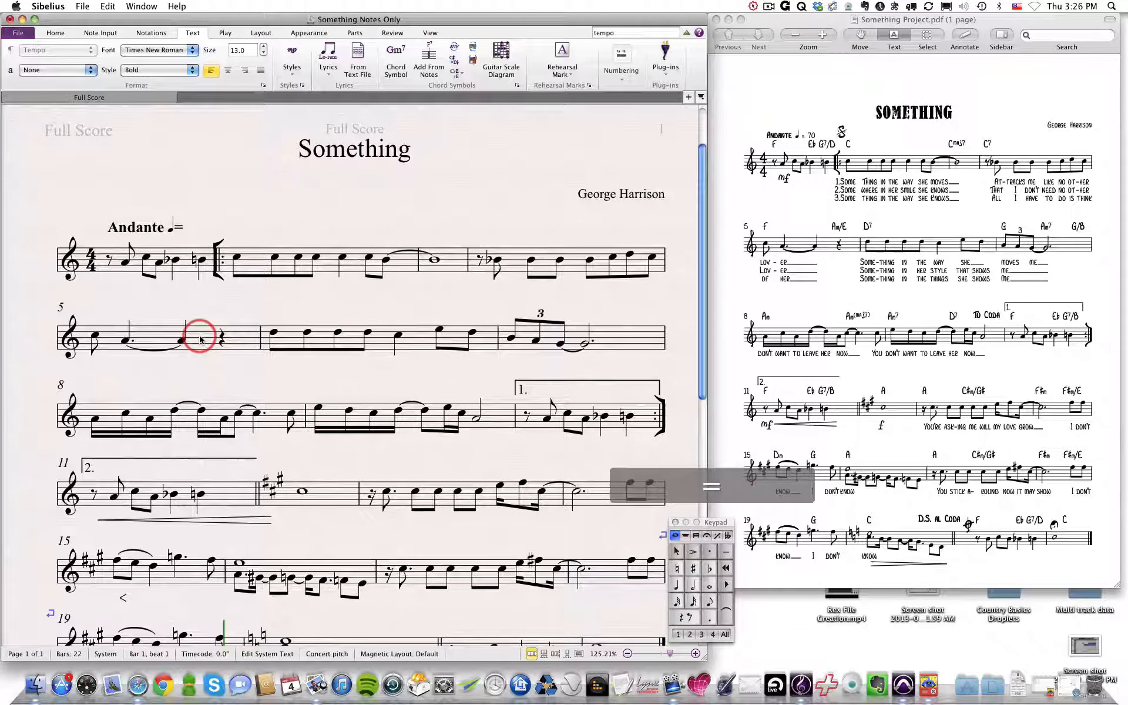
type("70")
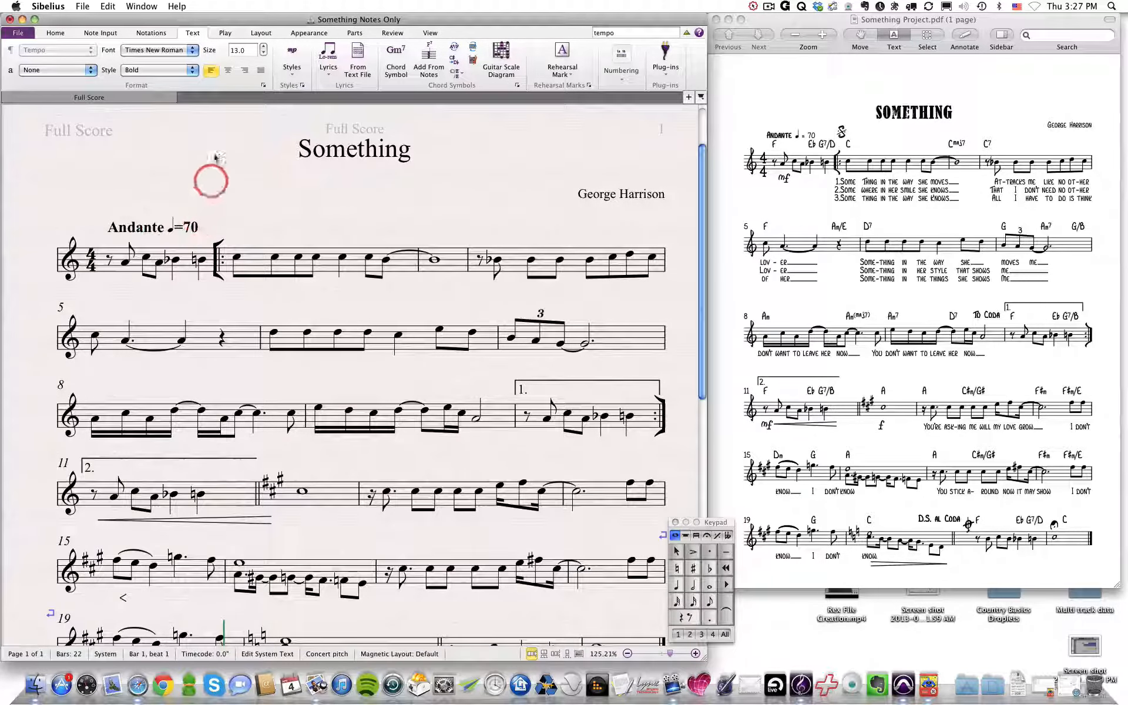
left_click(209, 147)
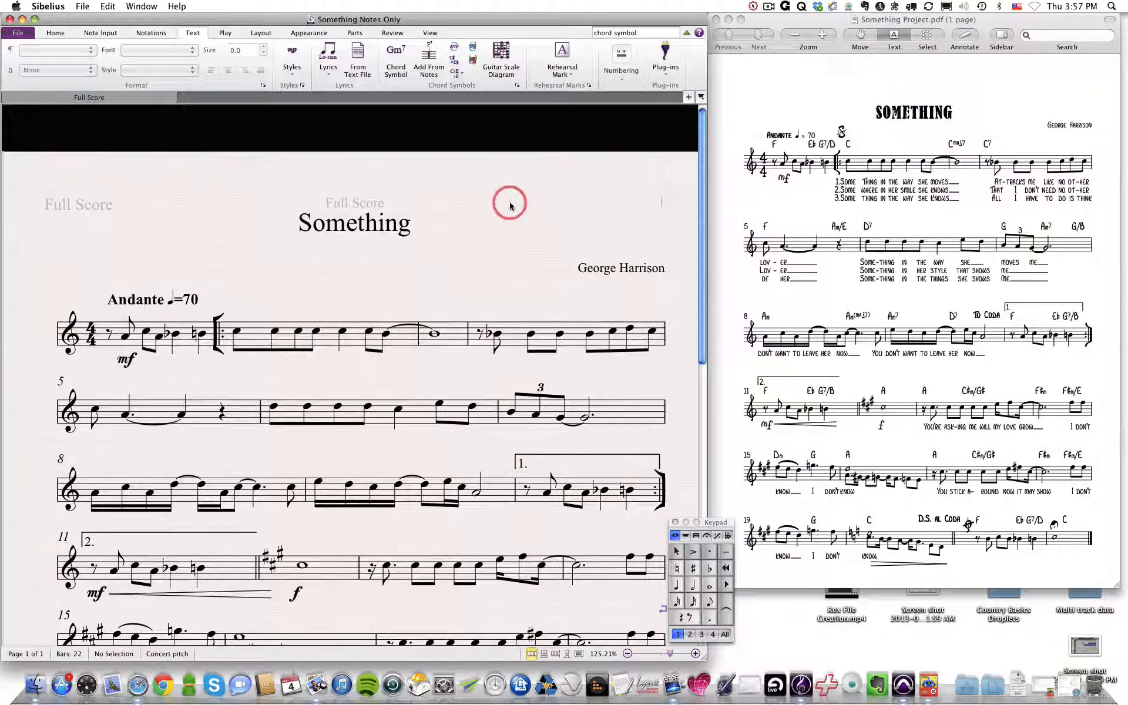
Step: Find the Chord Symbol command and enter an F chord above the start of bar 1
left_click(626, 33)
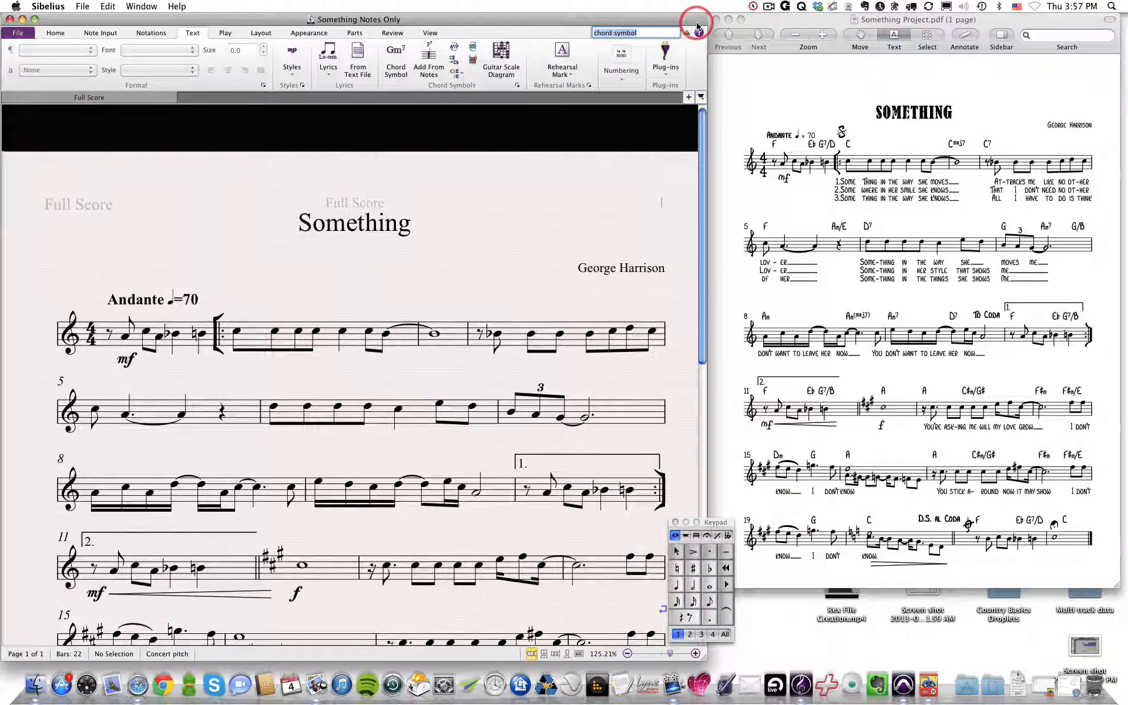
key("Return")
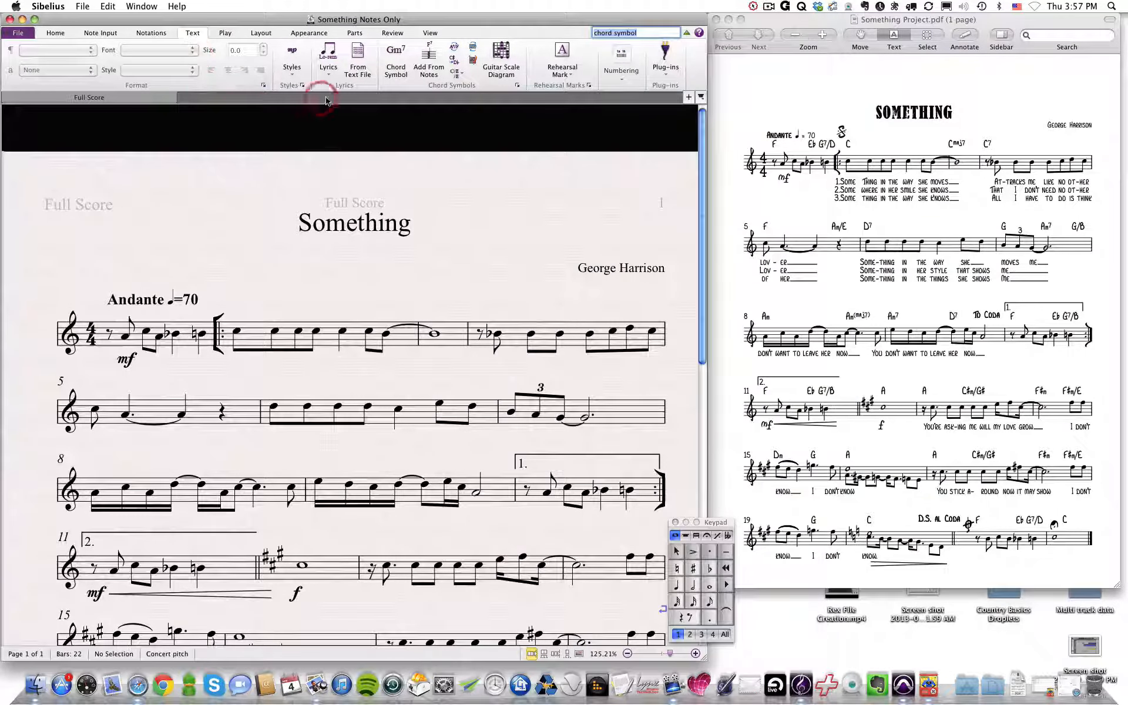
left_click(395, 59)
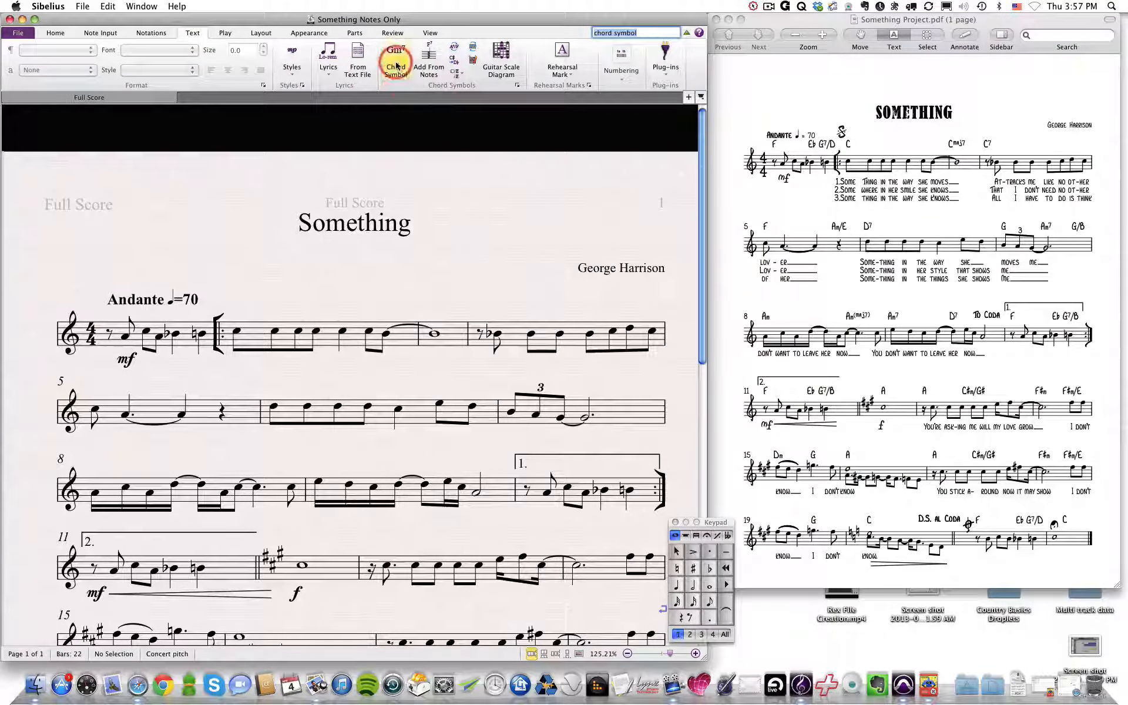
left_click(392, 186)
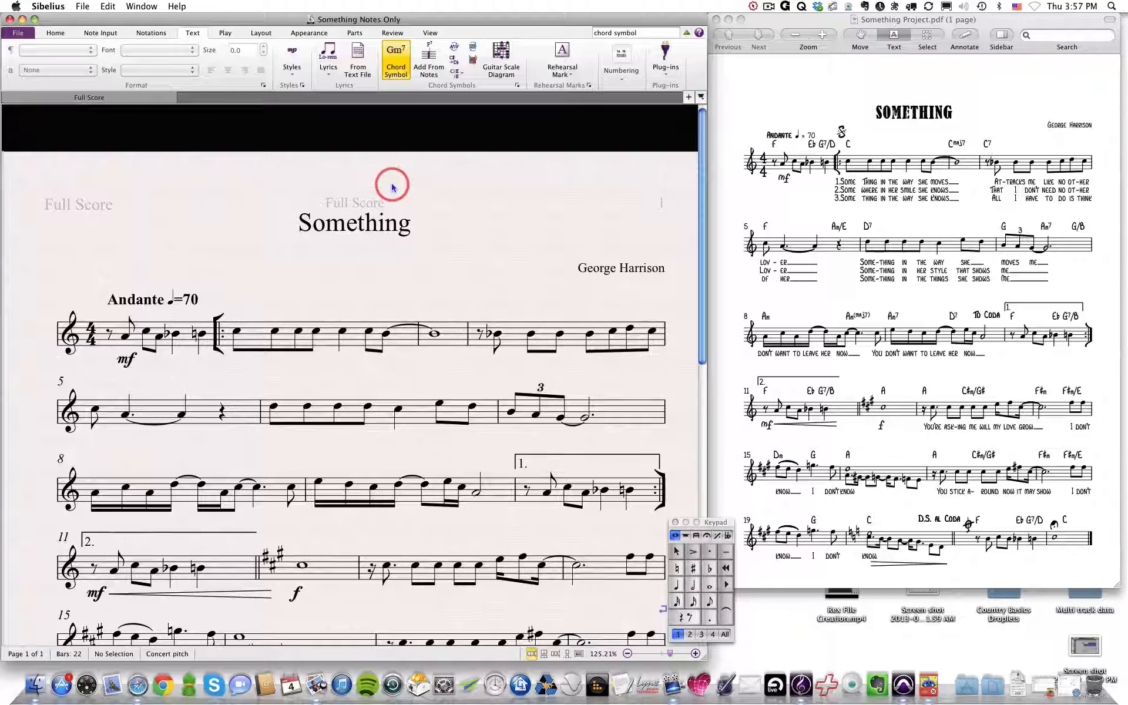
left_click(111, 314)
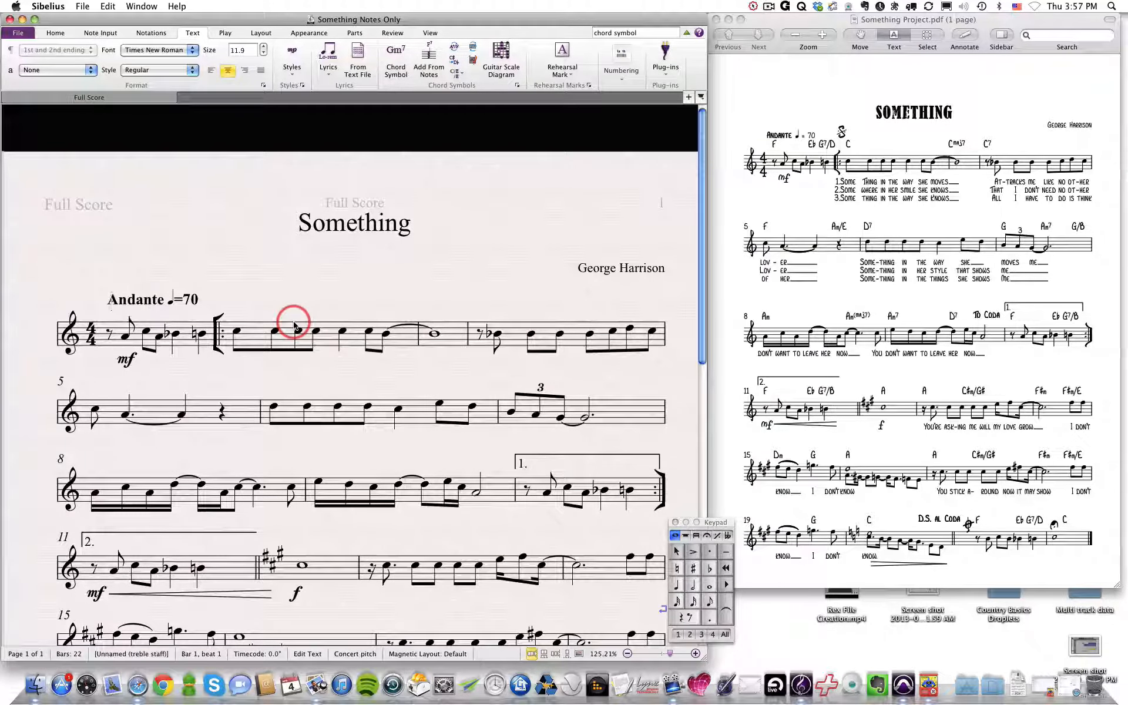
key("shift")
type("F")
key("space")
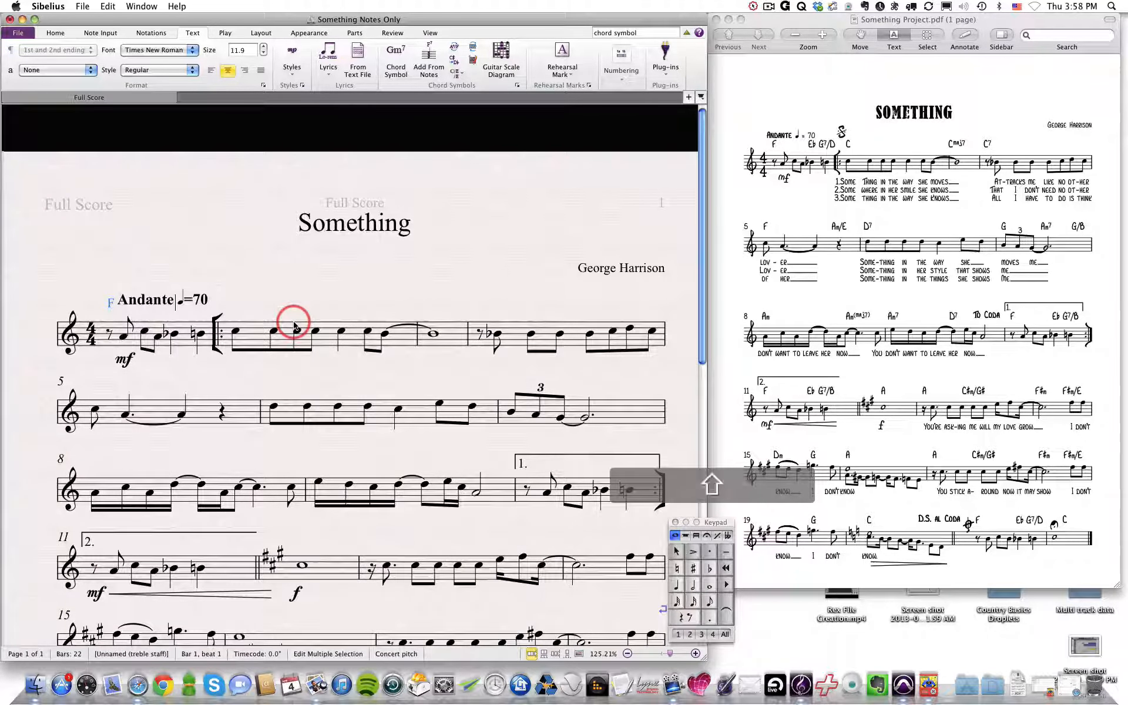
Step: Add the chords Eb on beat 3 and G7/D on beat 4 of bar 1
type("E")
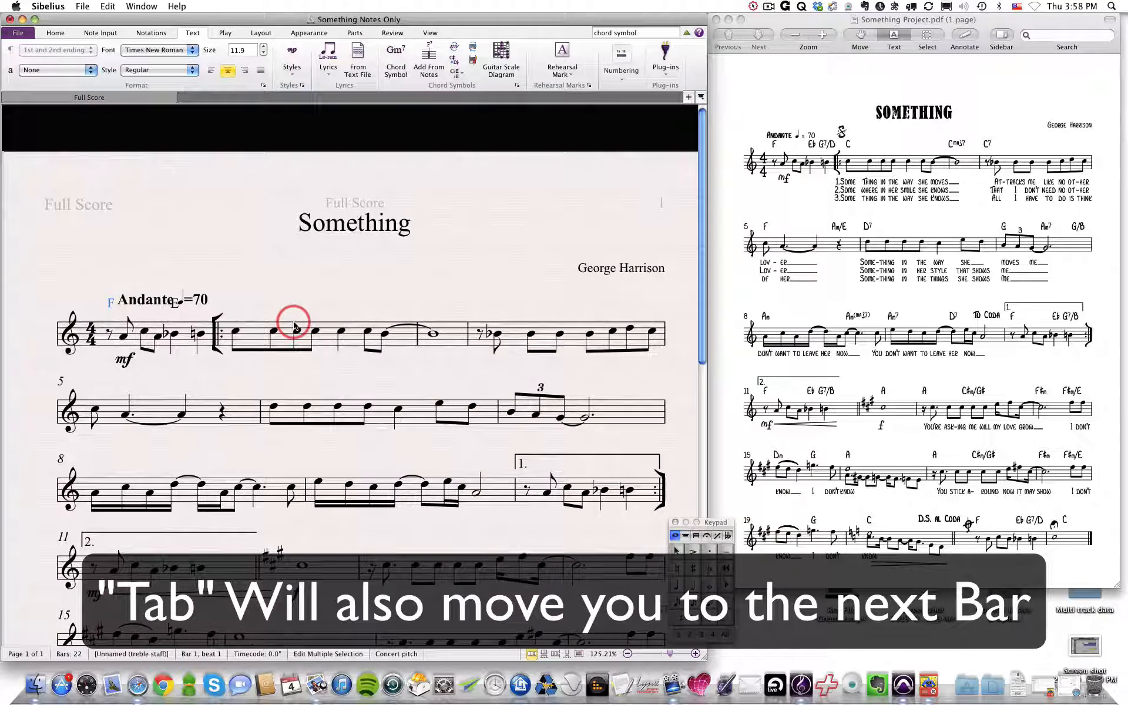
type("b")
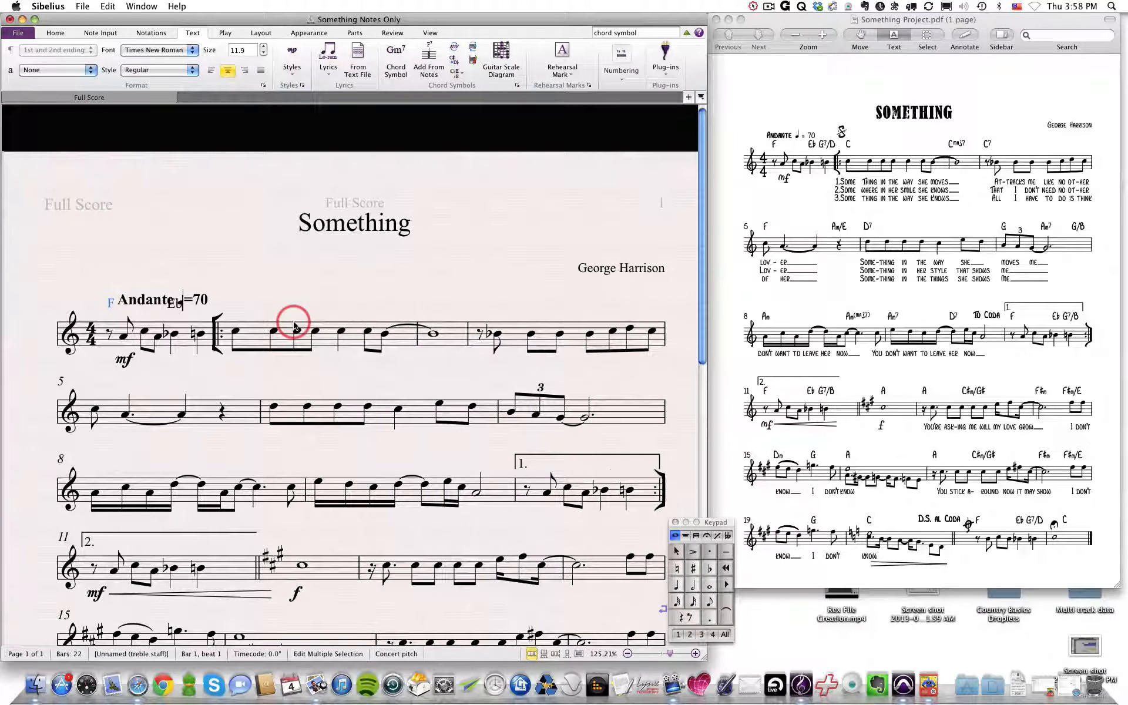
key("space")
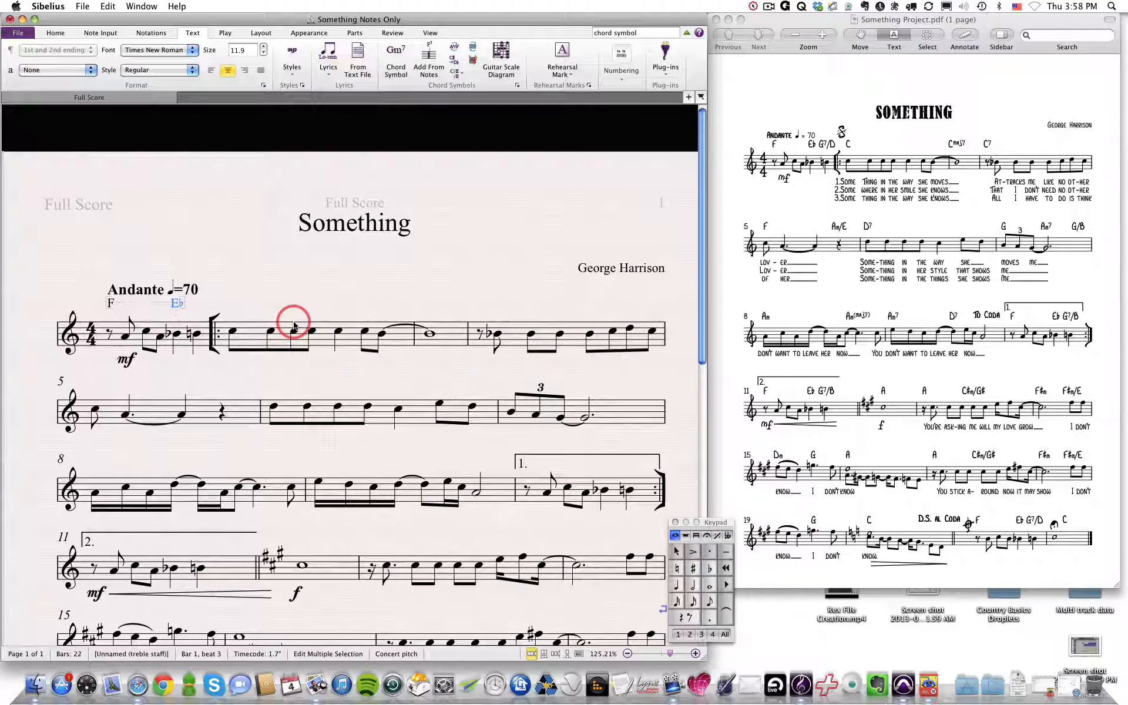
type("G")
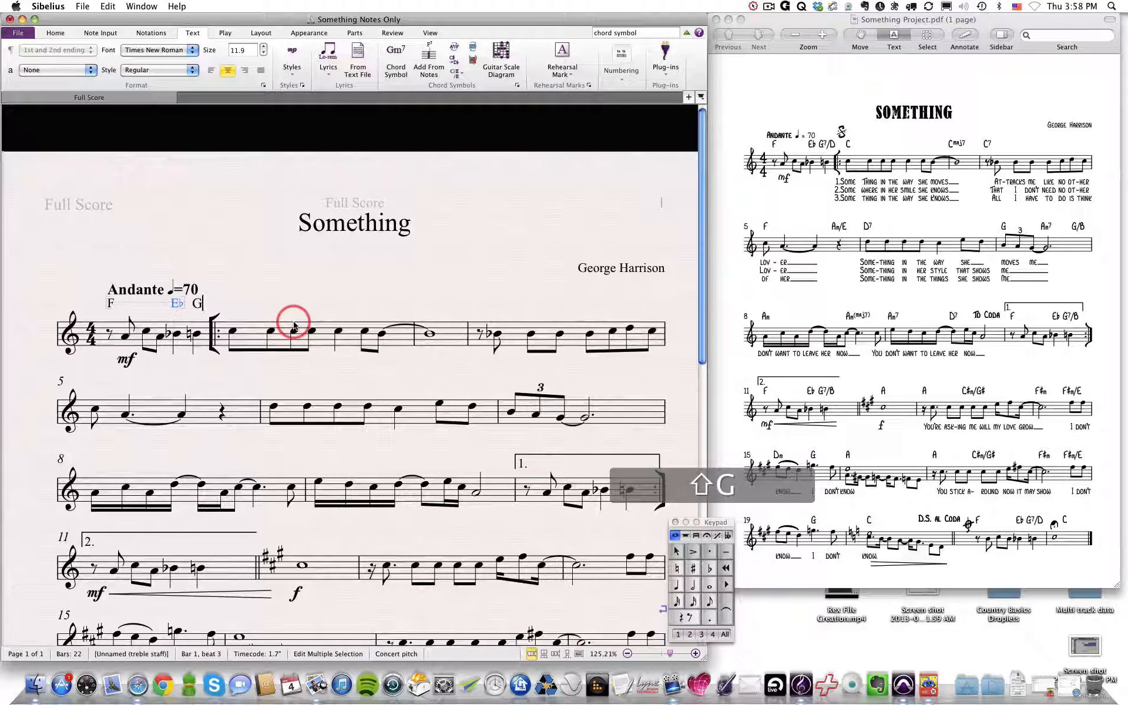
type("7/")
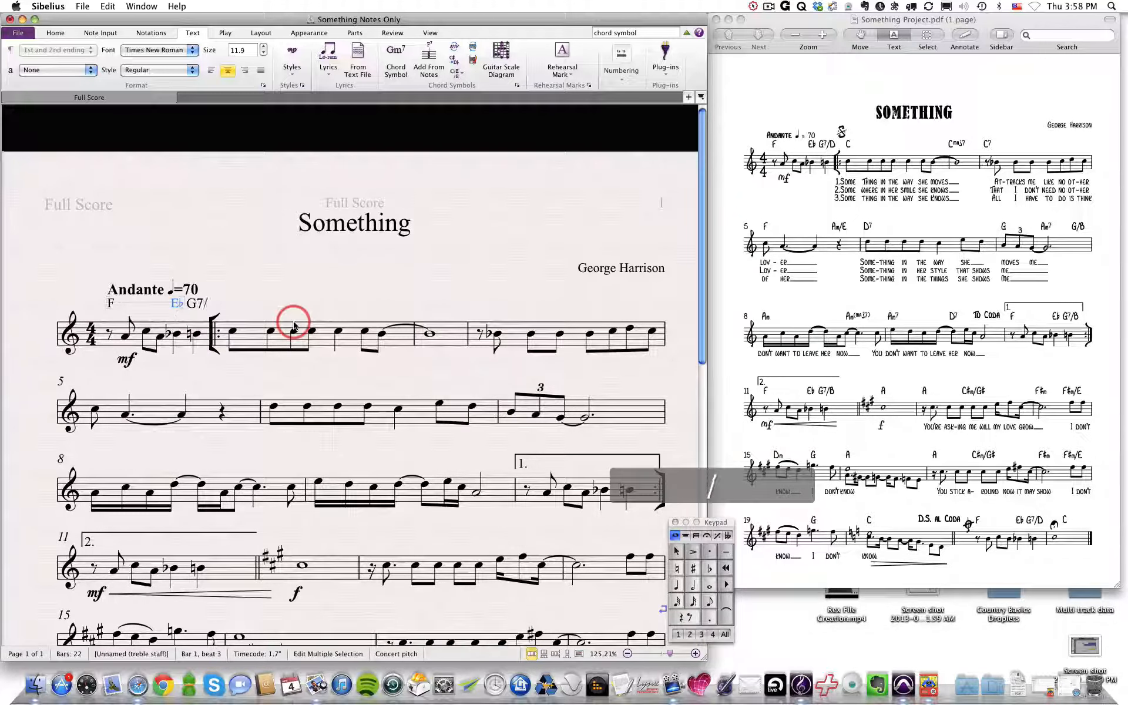
type("D")
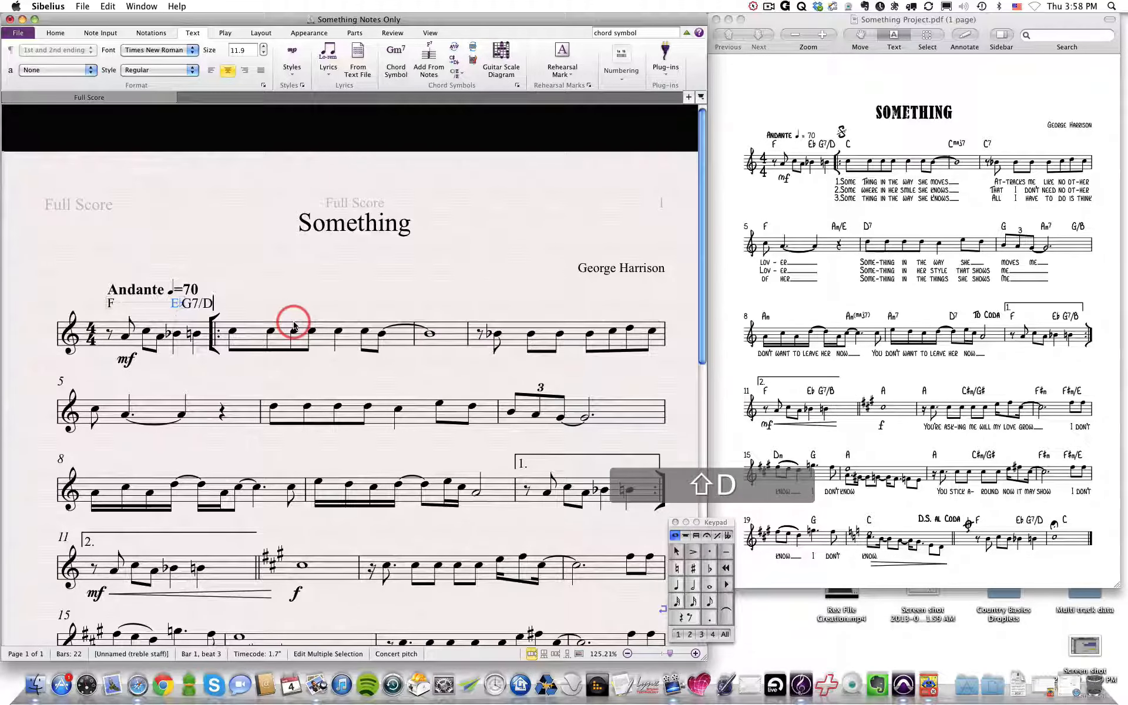
key("space")
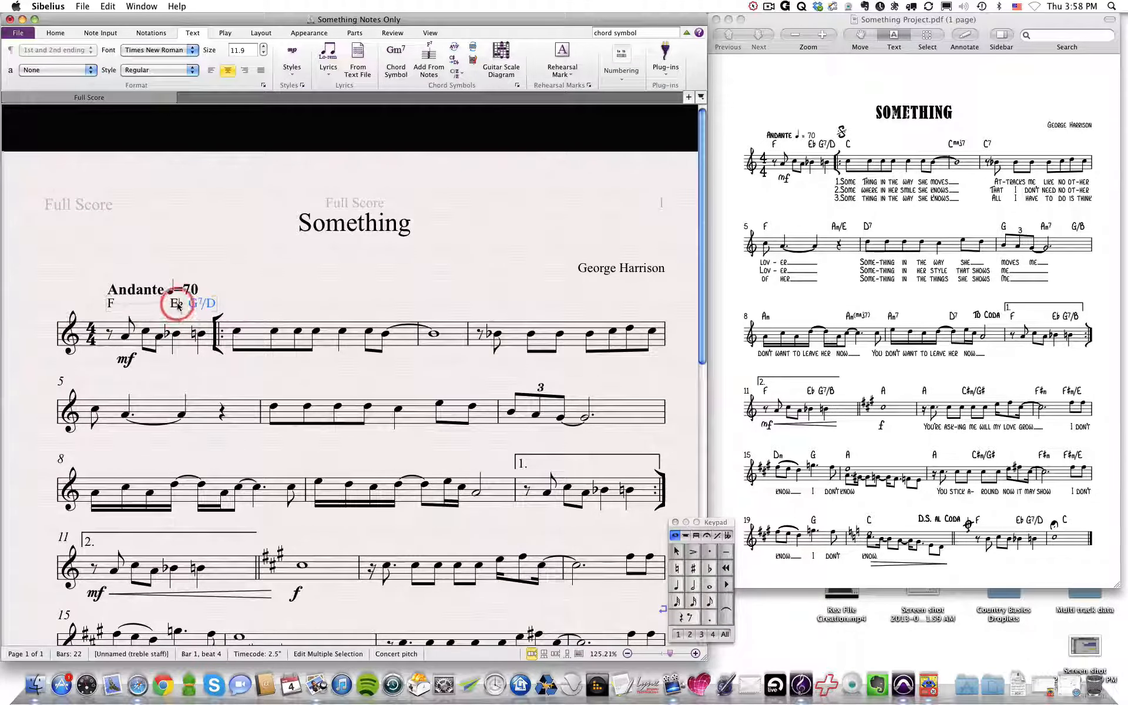
key("space")
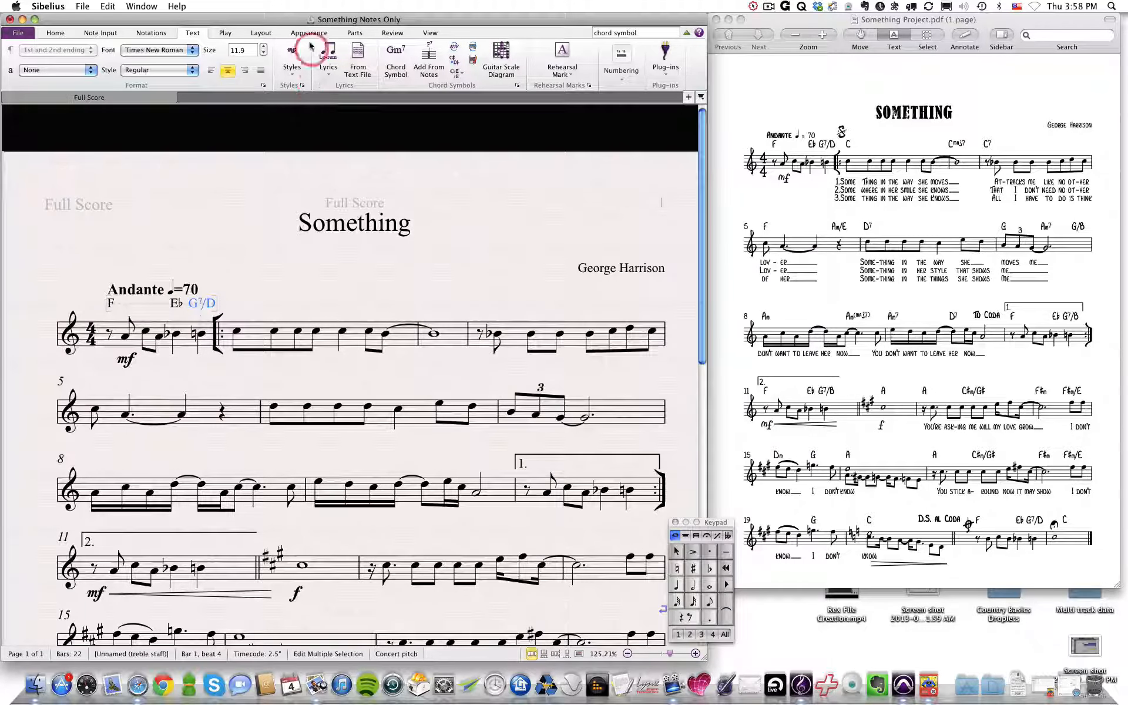
Step: Show the Magnetic Layout options and enter the chords C above bar 2 and Cmaj7 above bar 3
left_click(261, 34)
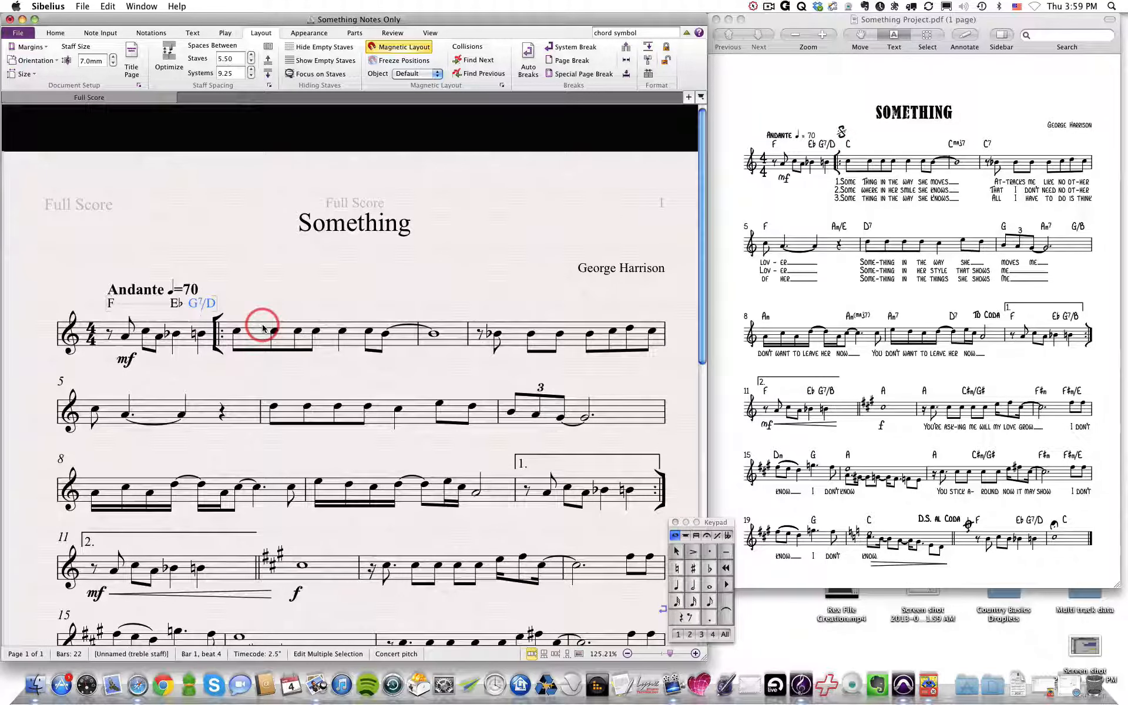
type("C")
key("space")
key("space")
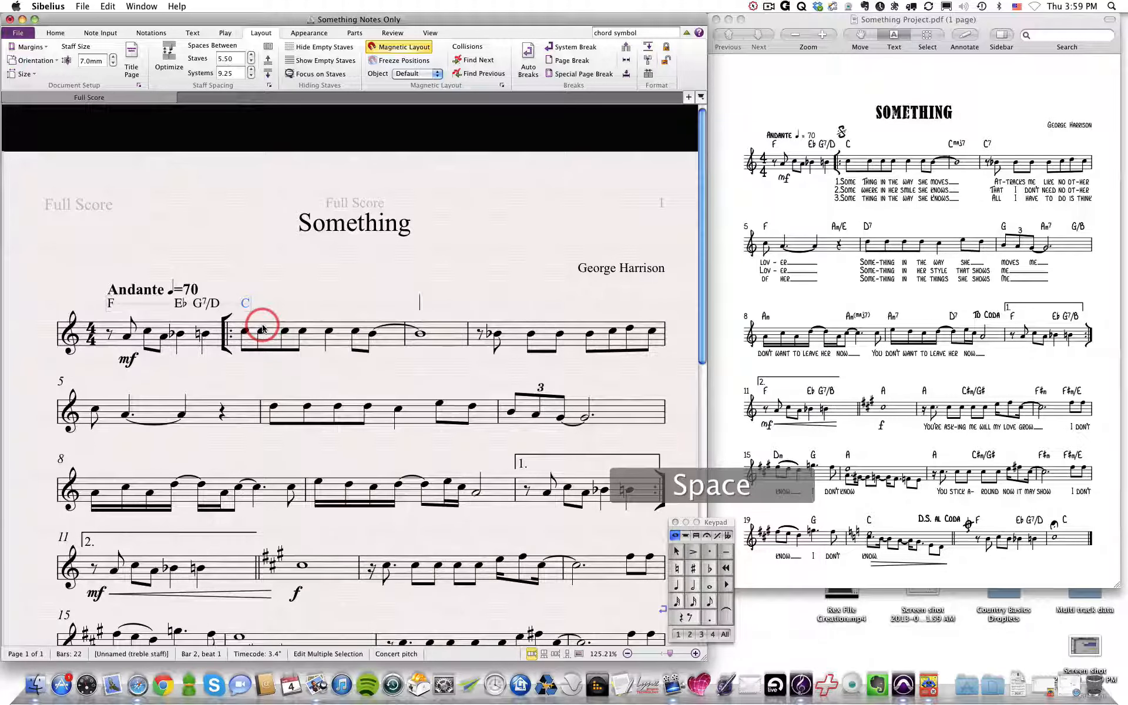
type("Cmaj")
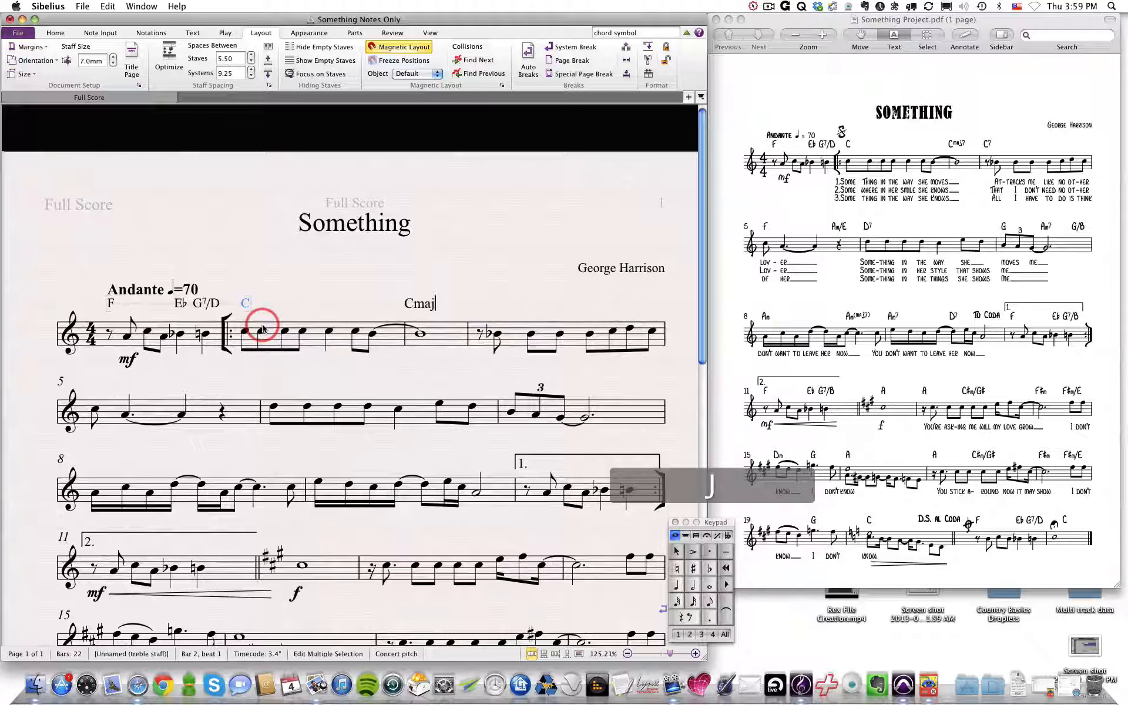
type("7")
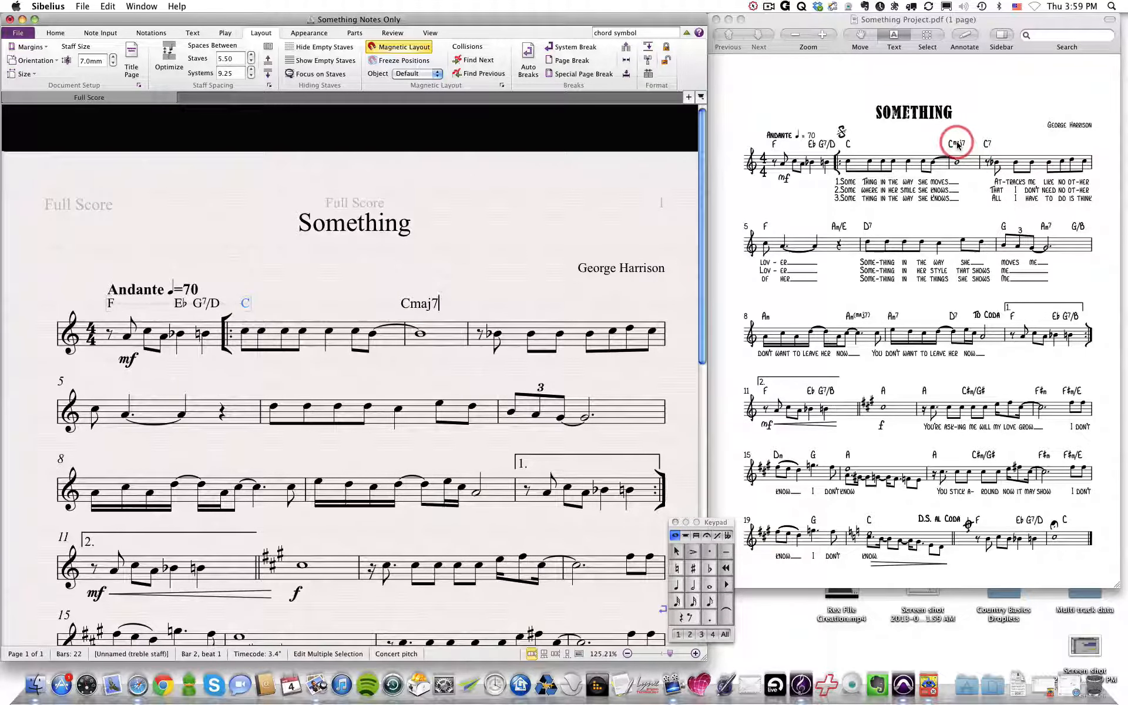
key("space")
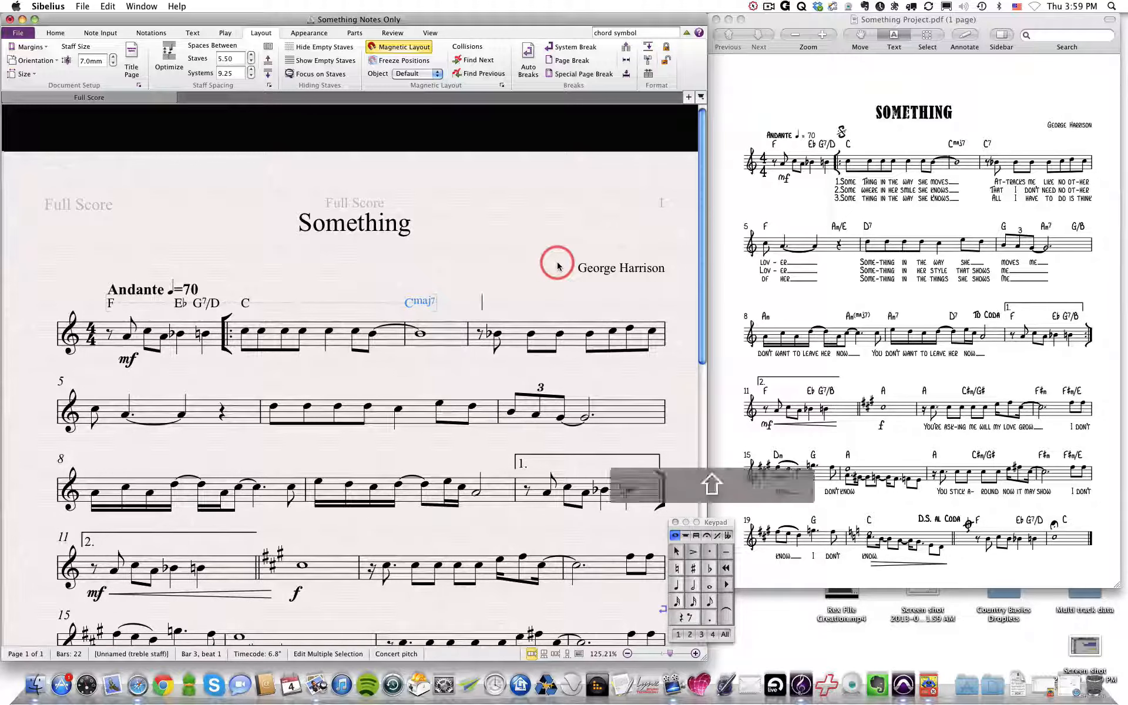
Step: Enter C7 above bar 4, F and Am/E above bar 5, and D7 above bar 6
type("C7")
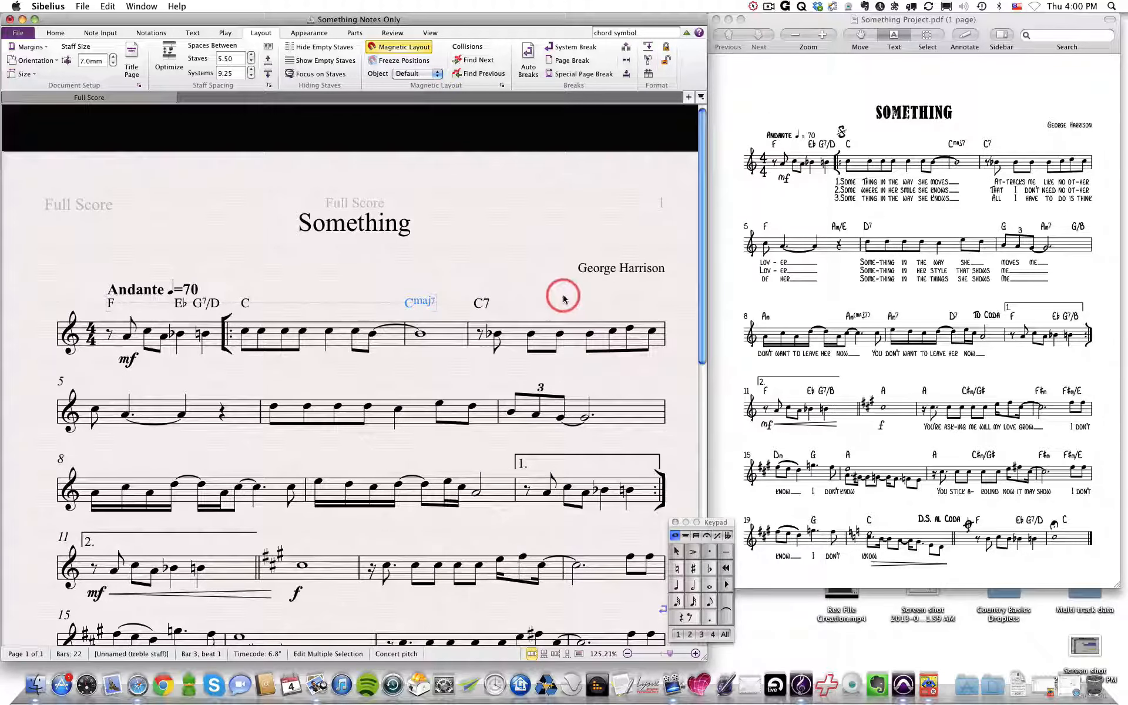
key("space")
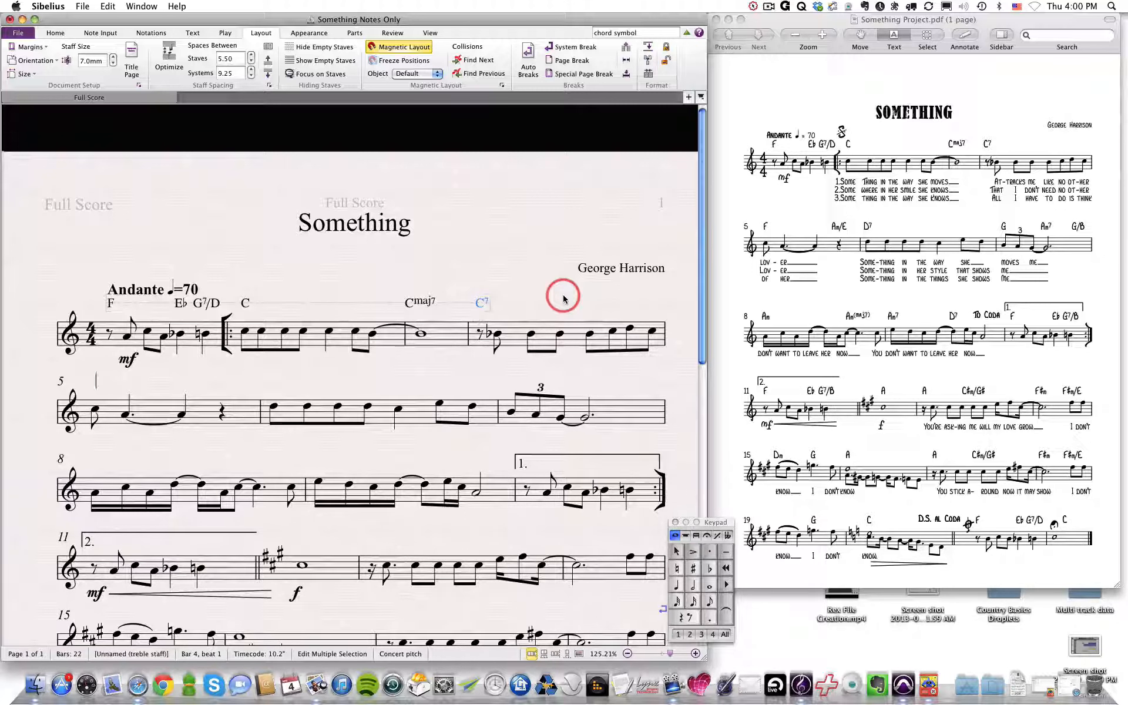
type("F")
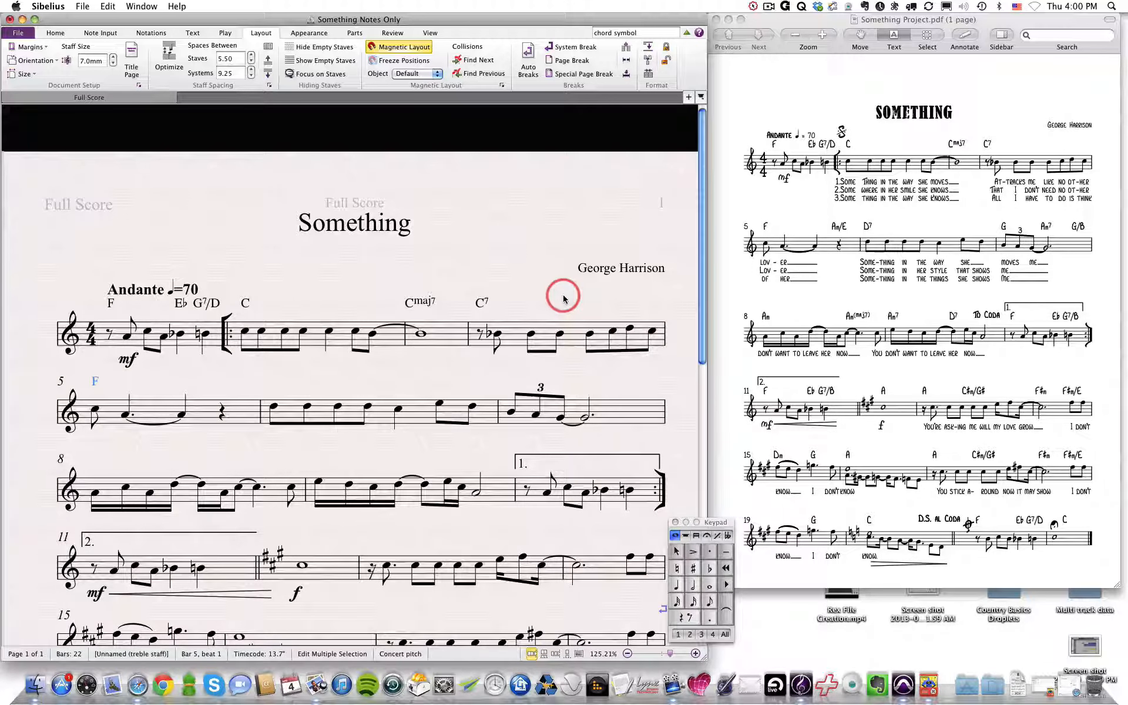
key("space")
type("Am/E")
key("space")
type("D7")
key("space")
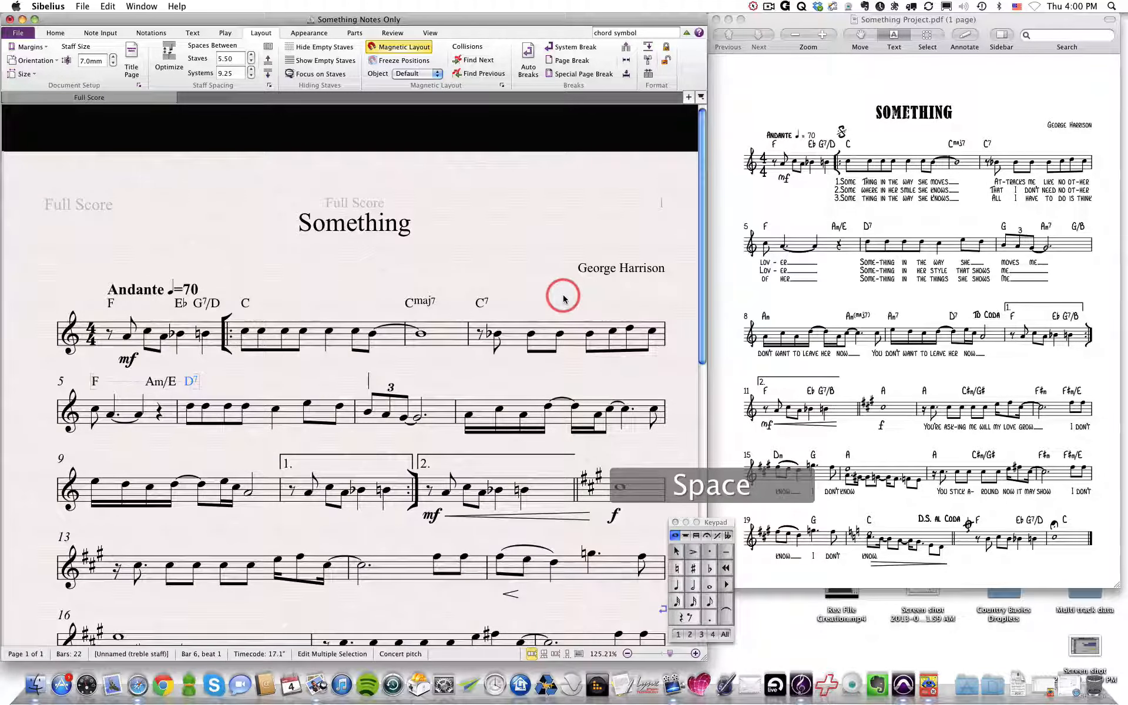
Step: Enter G, Am7 and G/B above bar 7, add Am and Am(maj7) above bar 8, and end chord entry
type("G ")
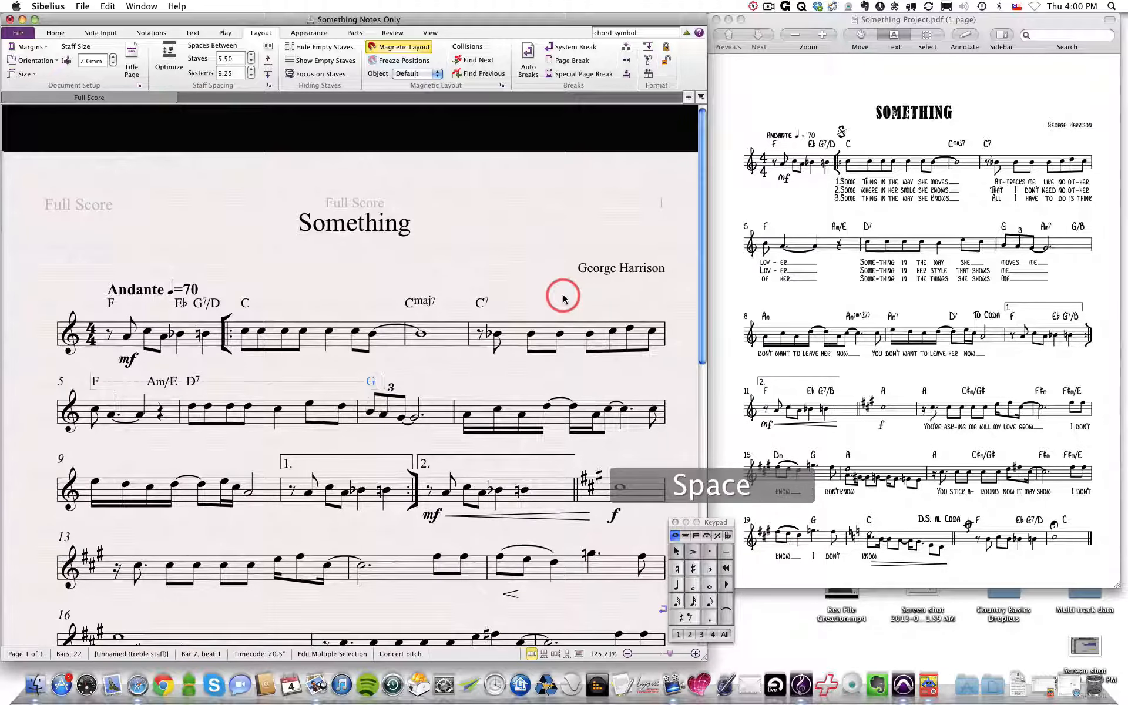
type("Am7")
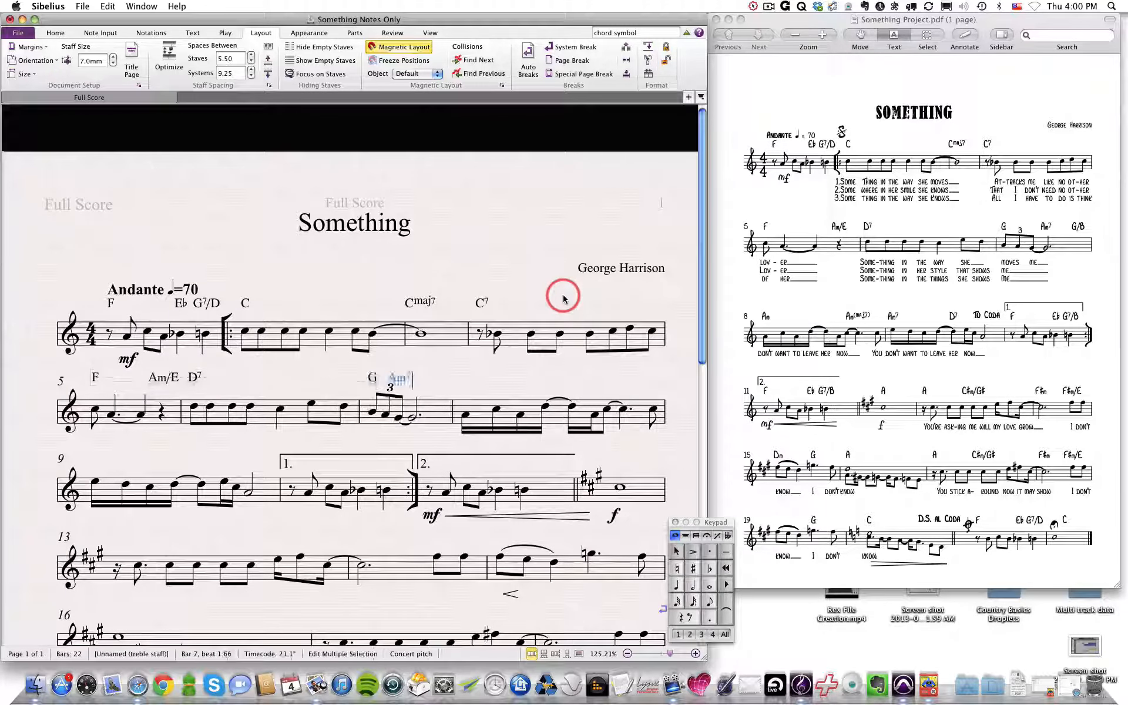
key("space")
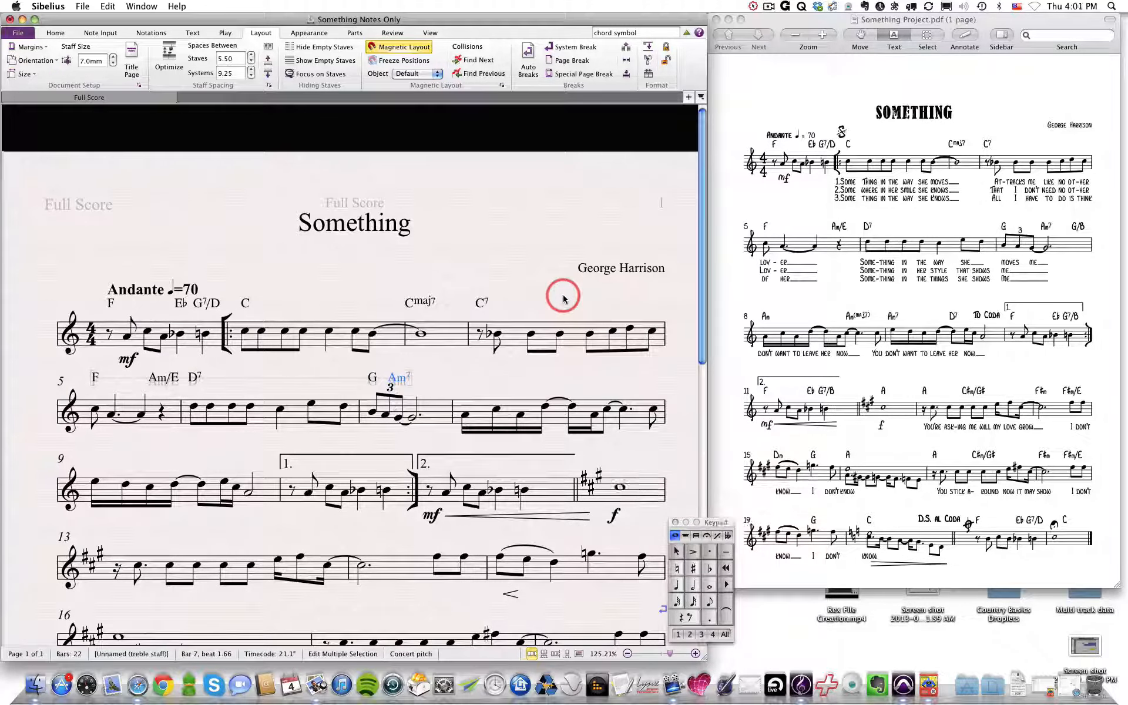
type("G/B")
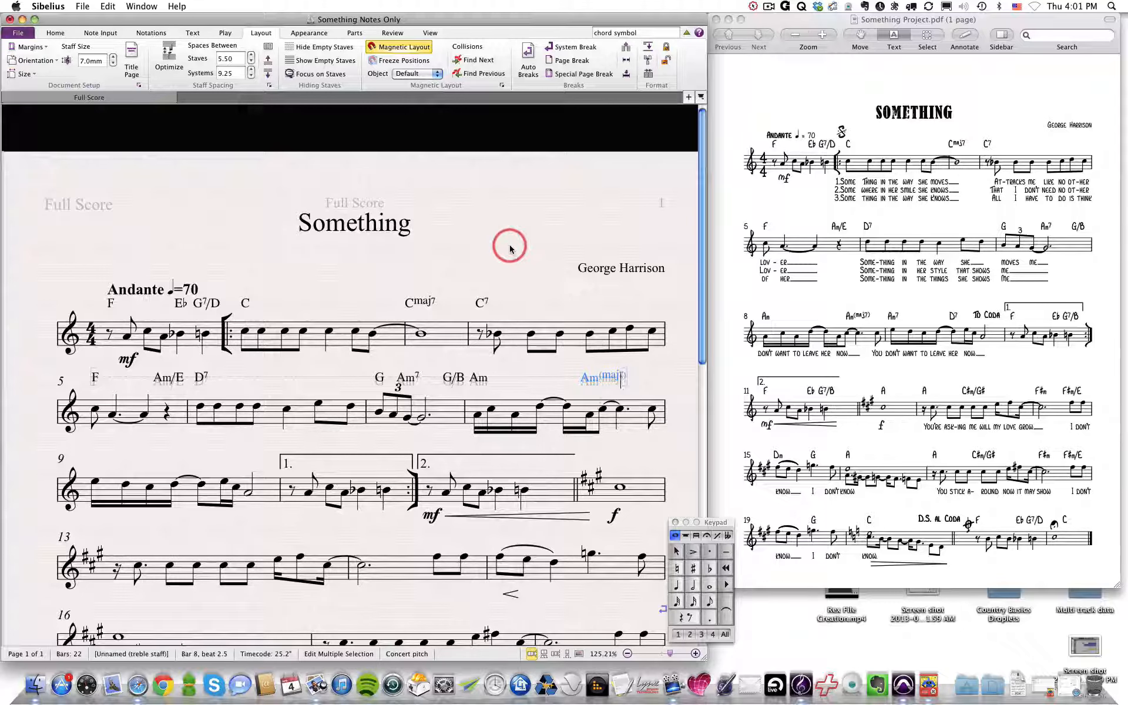
key("super+z")
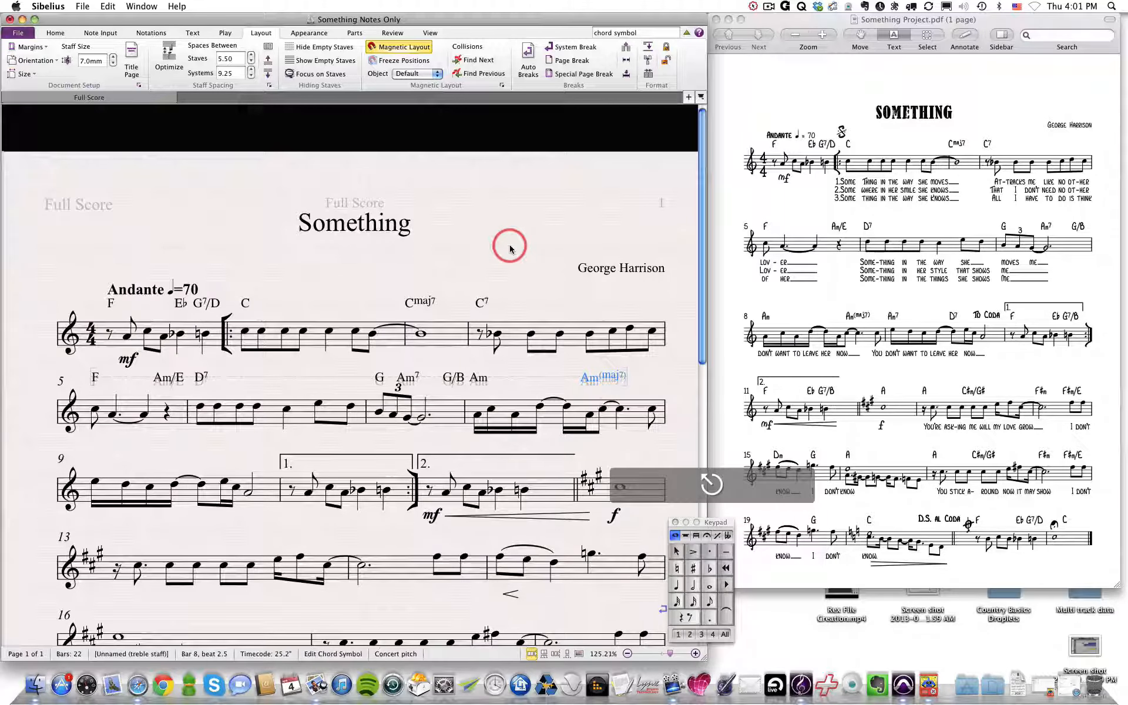
key("Escape")
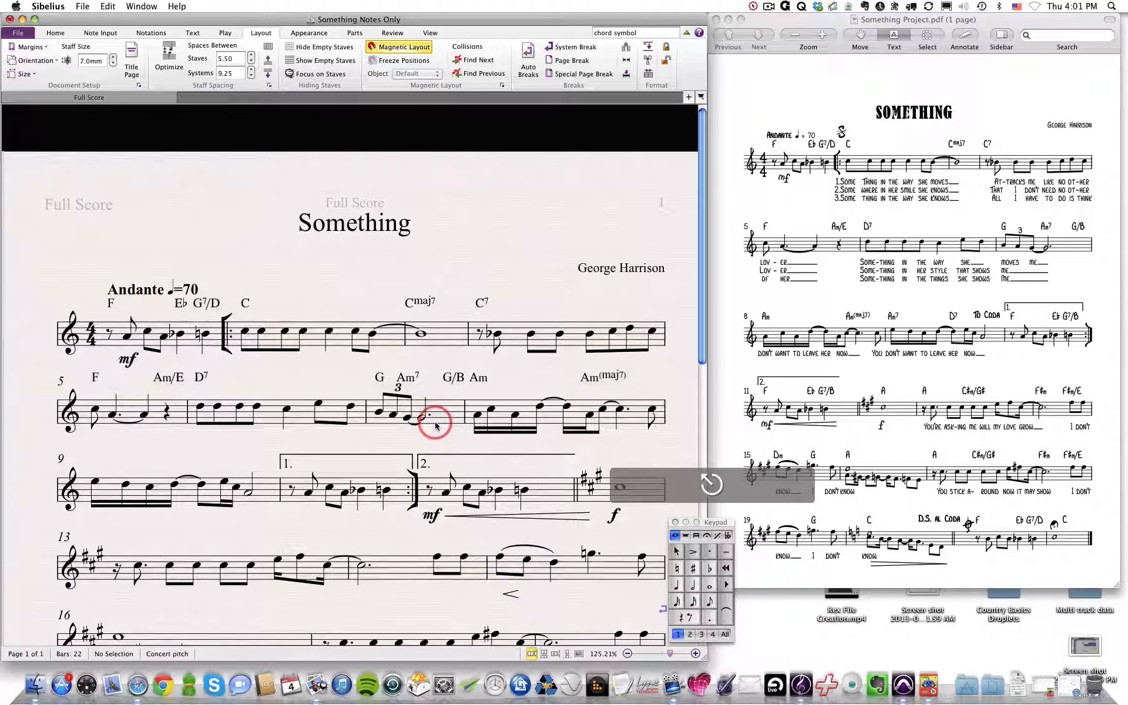
Step: Restart chord symbol entry at bar 9 with Am7 and D7, and enter F, Eb and G7/B above bar 10
left_click(195, 36)
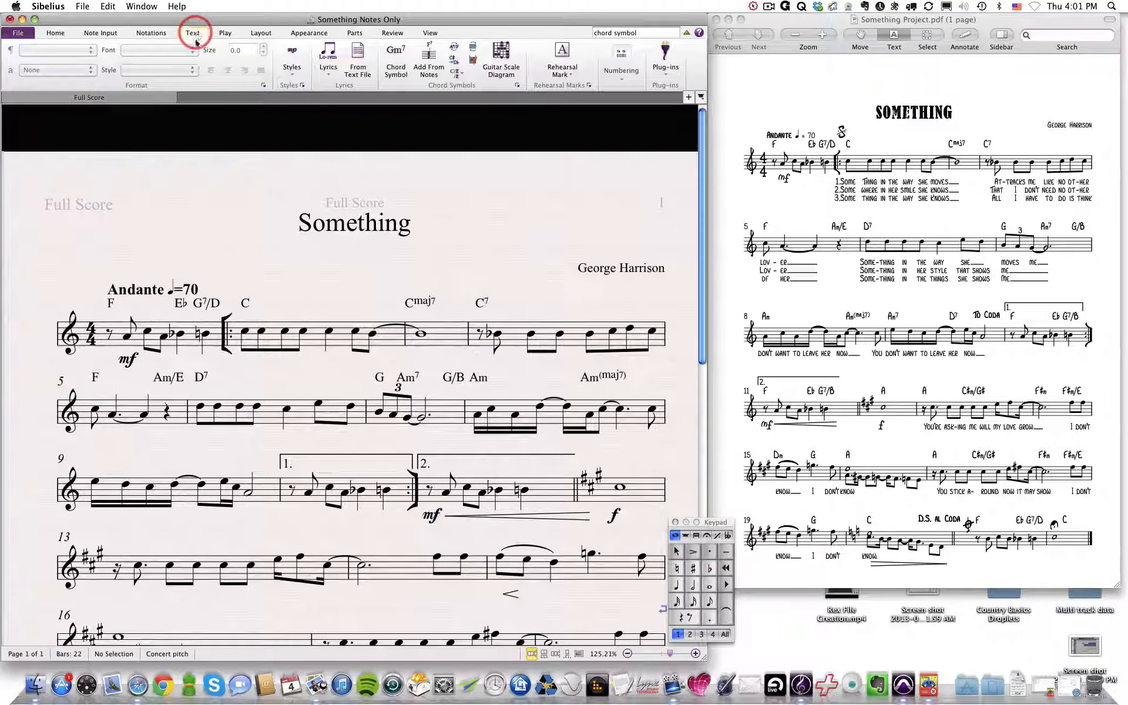
left_click(394, 66)
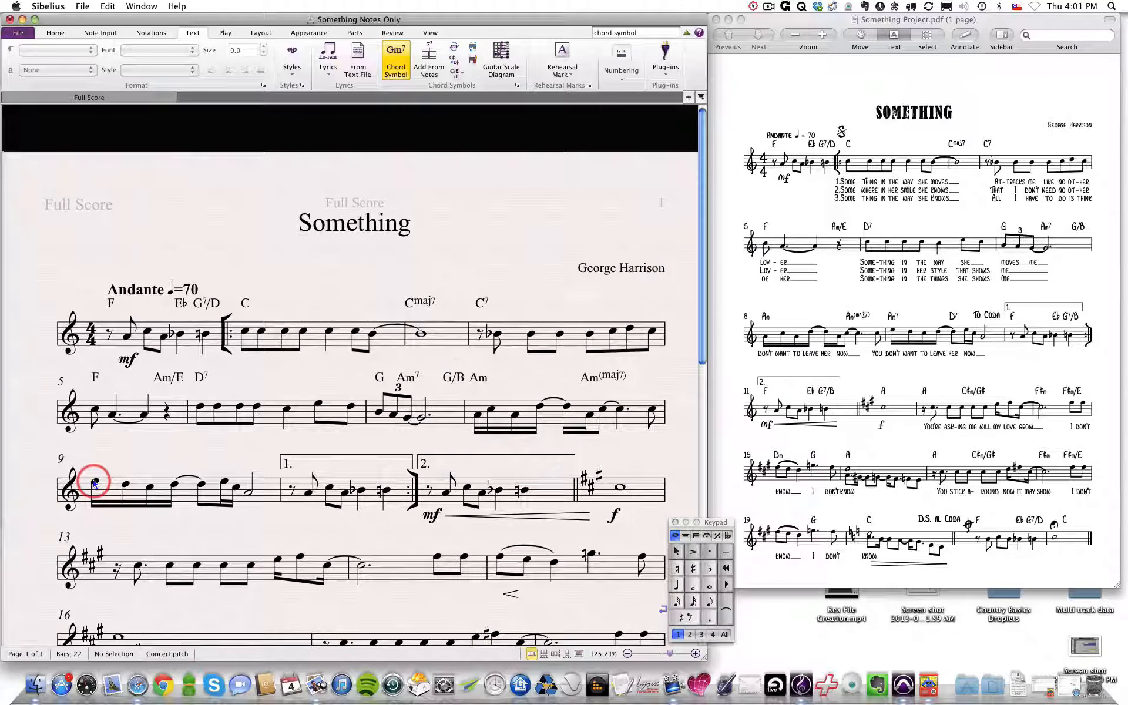
left_click(229, 226)
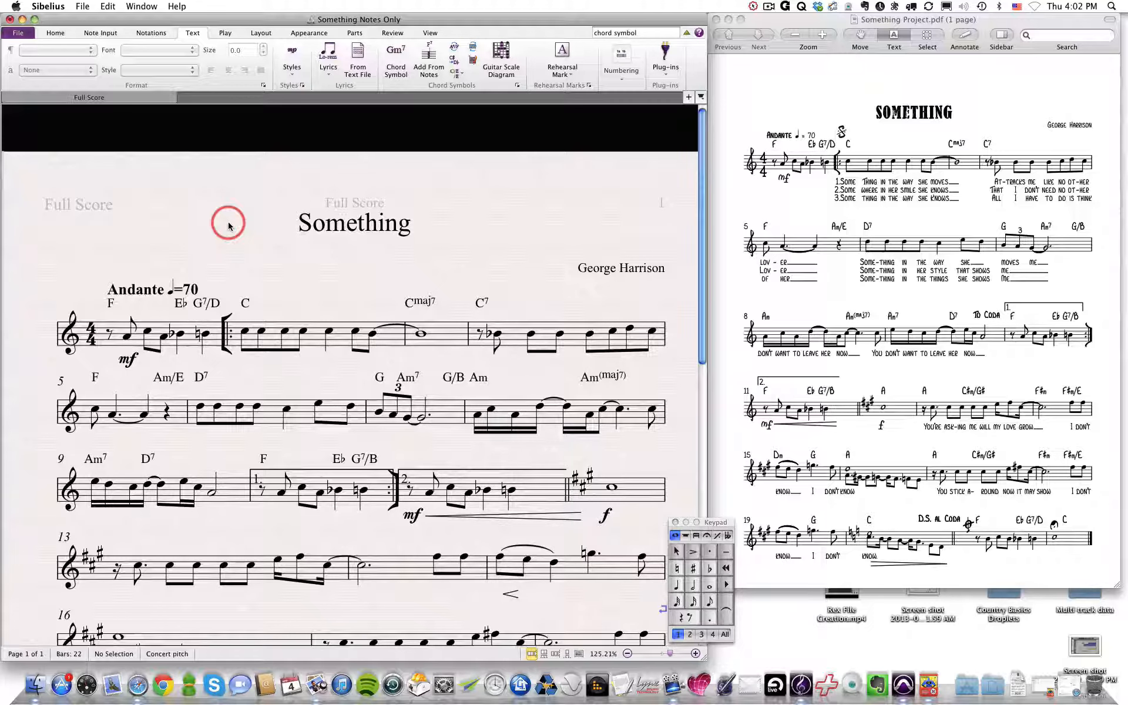